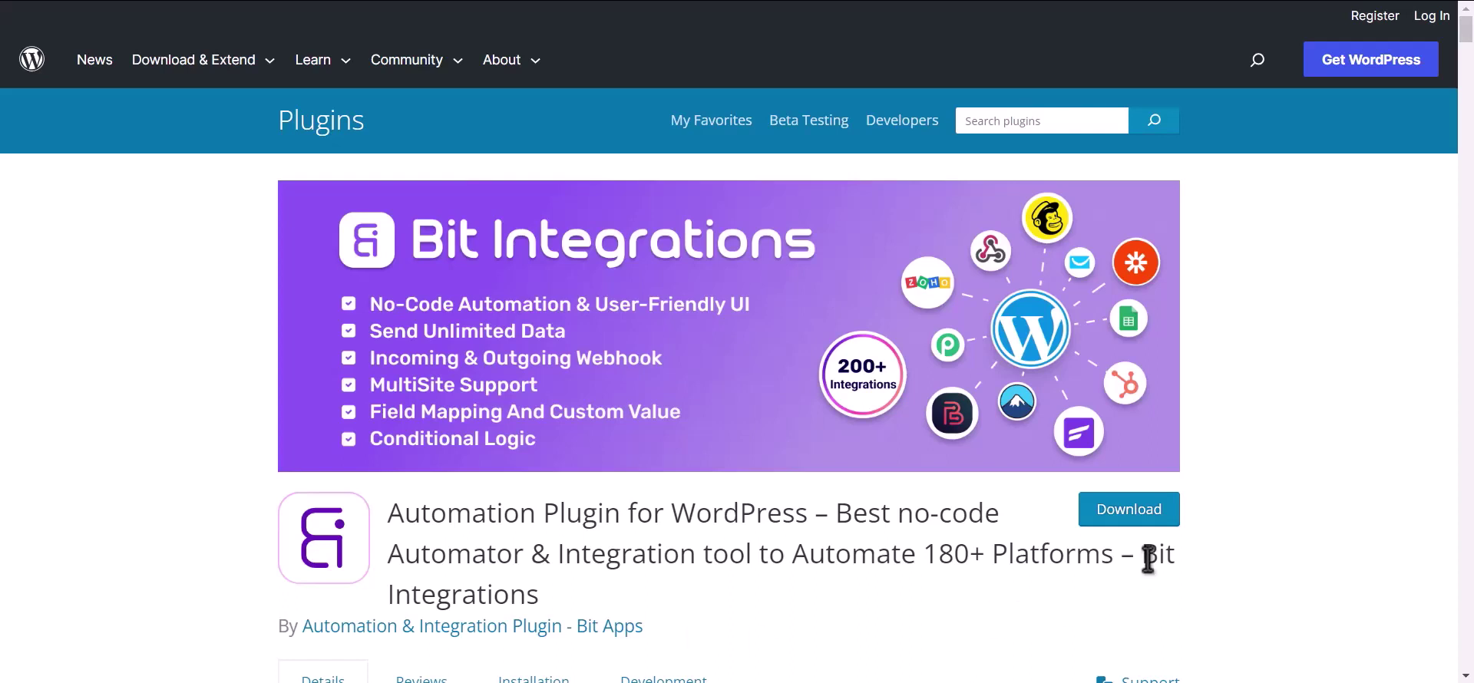
- Highlight the Bit Integrations plugin name on its WordPress.org Plugin Directory page
{"action": "left_click_drag", "start_coordinate": [1147, 561], "coordinate": [1156, 588]}
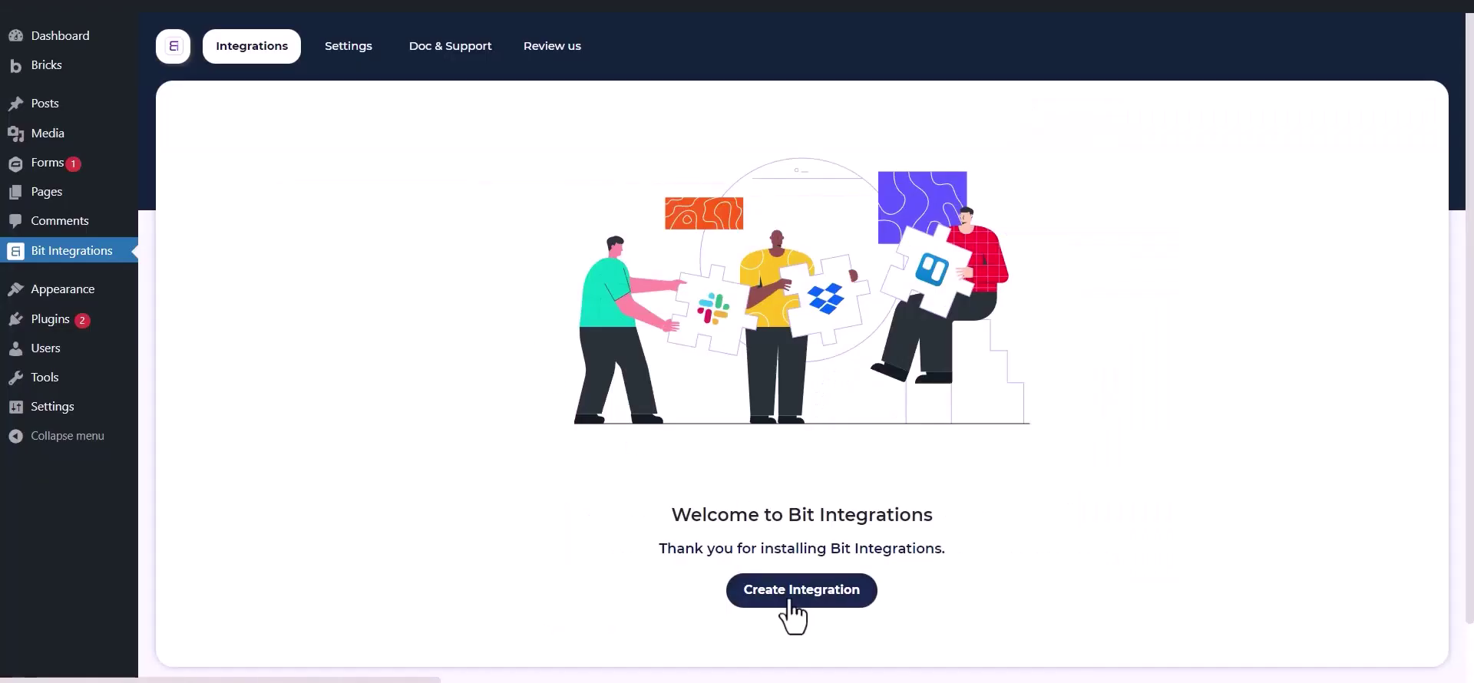
- Create a new integration triggered by the Gravity Forms 'Contact Us' form
{"action": "left_click", "coordinate": [791, 603]}
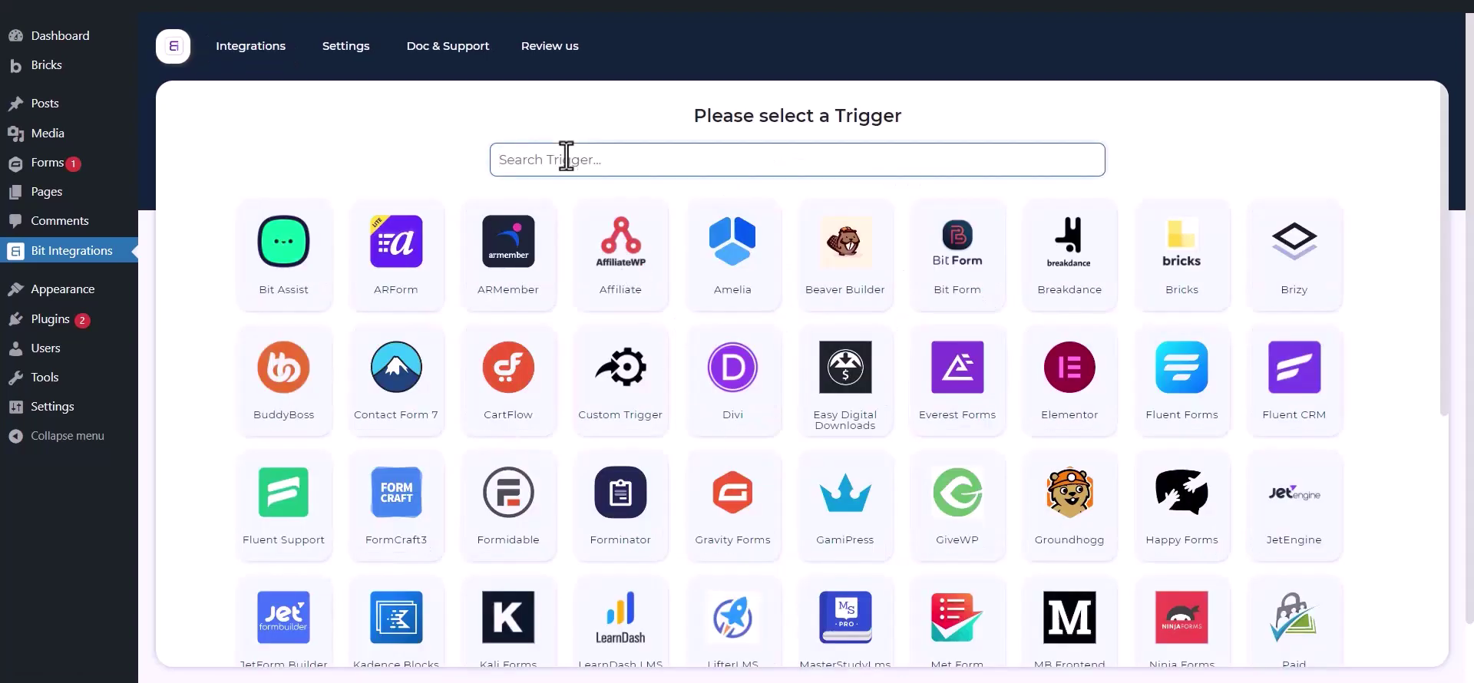
{"action": "type", "text": "gravity forms"}
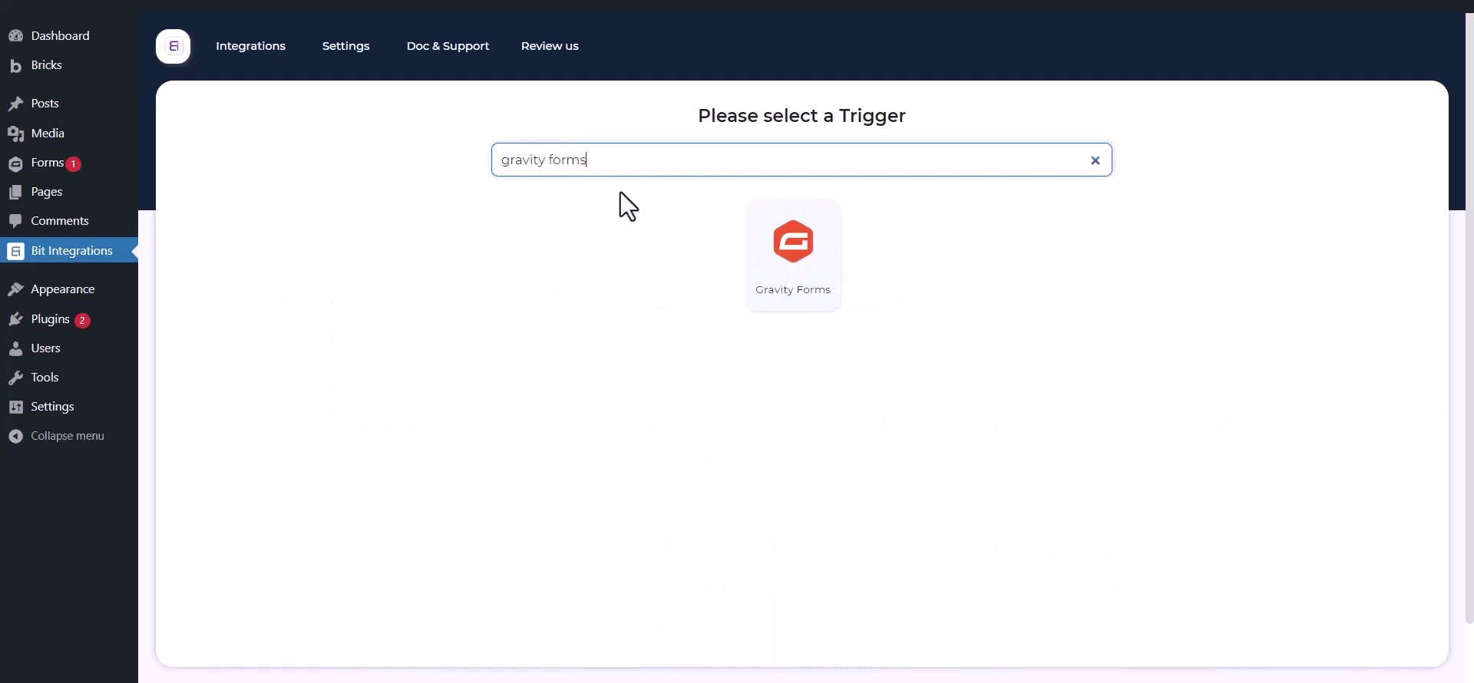
{"action": "left_click", "coordinate": [767, 272]}
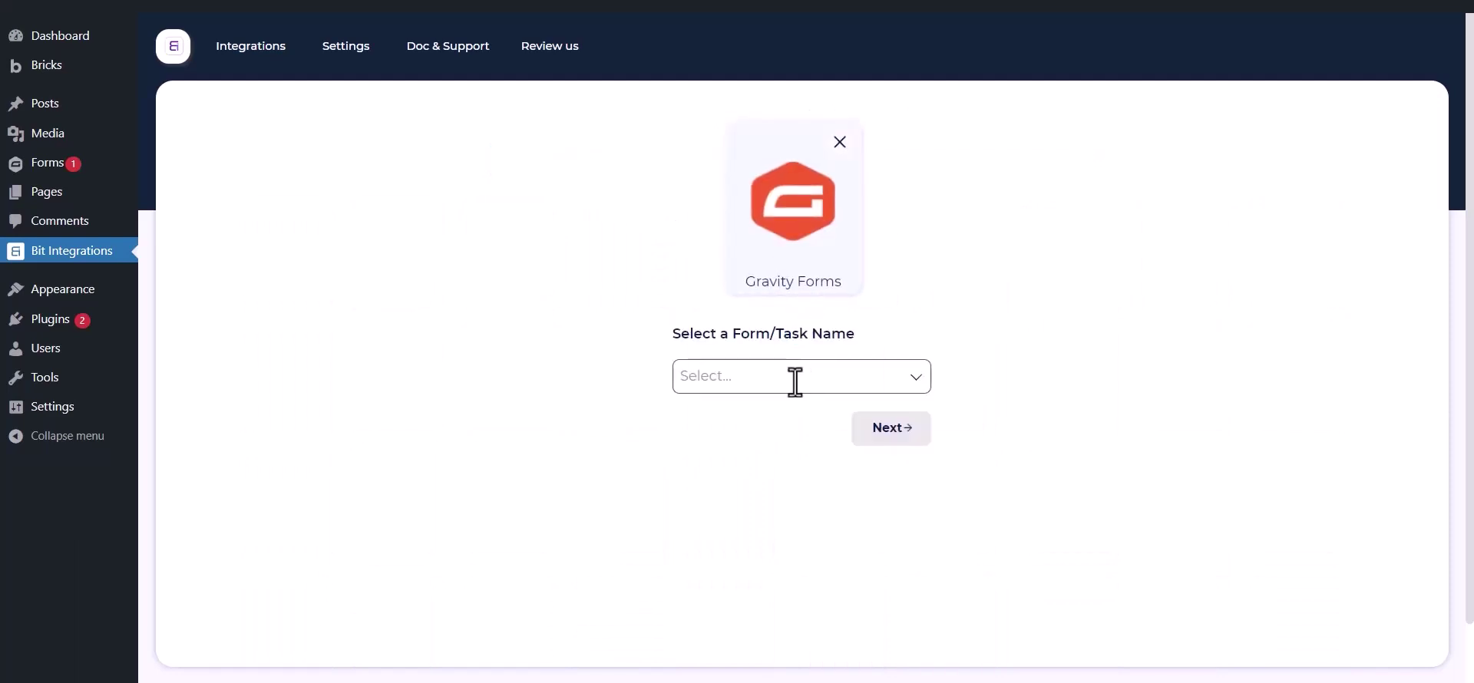
{"action": "left_click", "coordinate": [793, 380]}
{"action": "left_click", "coordinate": [769, 411]}
{"action": "left_click", "coordinate": [768, 476]}
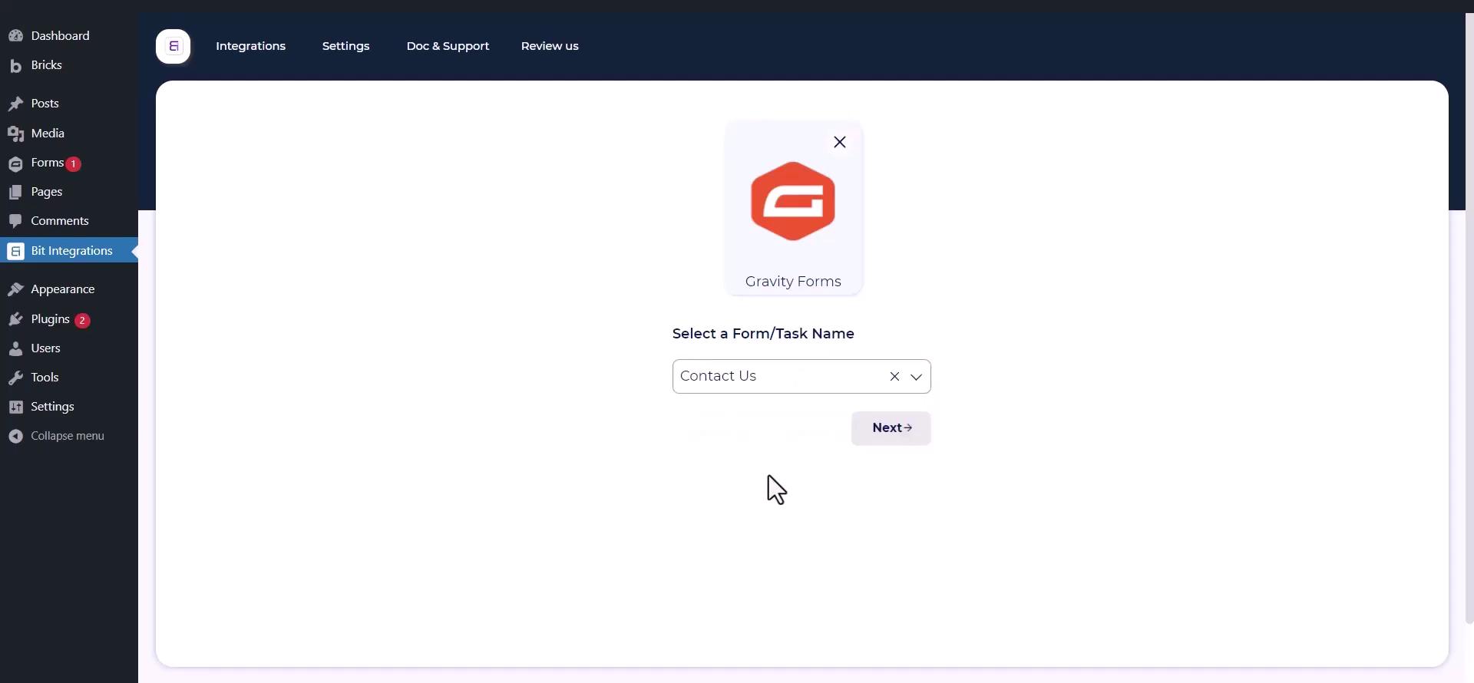
{"action": "left_click", "coordinate": [895, 430]}
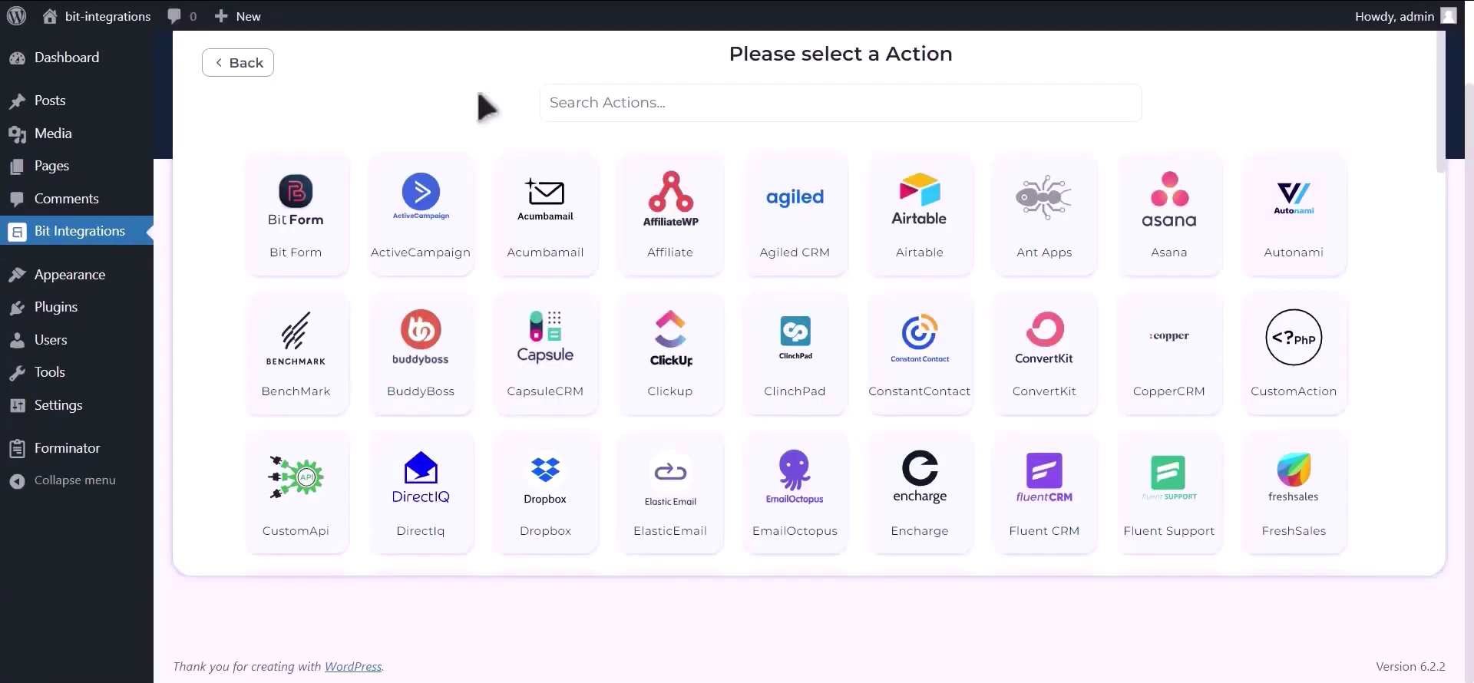
- Search the actions for 'google c' and select Google Calendar as the action
{"action": "left_click", "coordinate": [603, 103]}
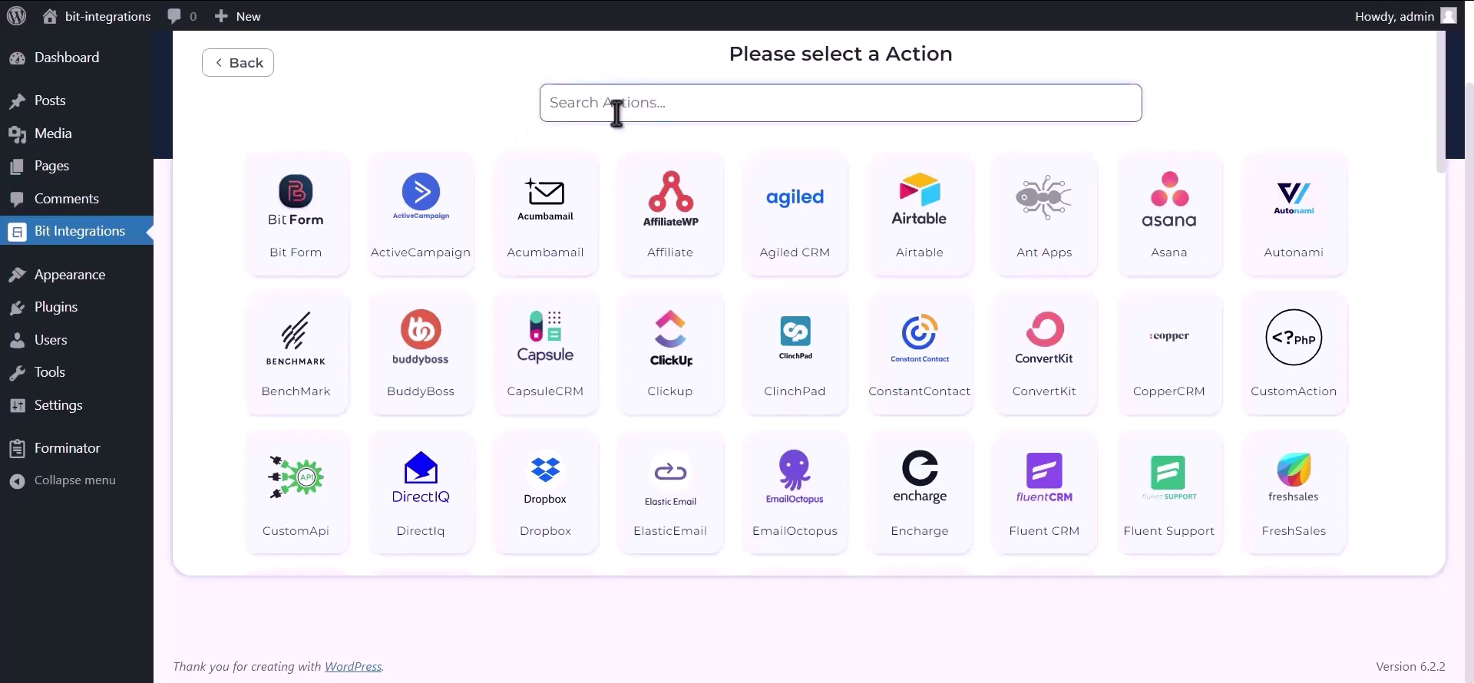
{"action": "type", "text": "goog"}
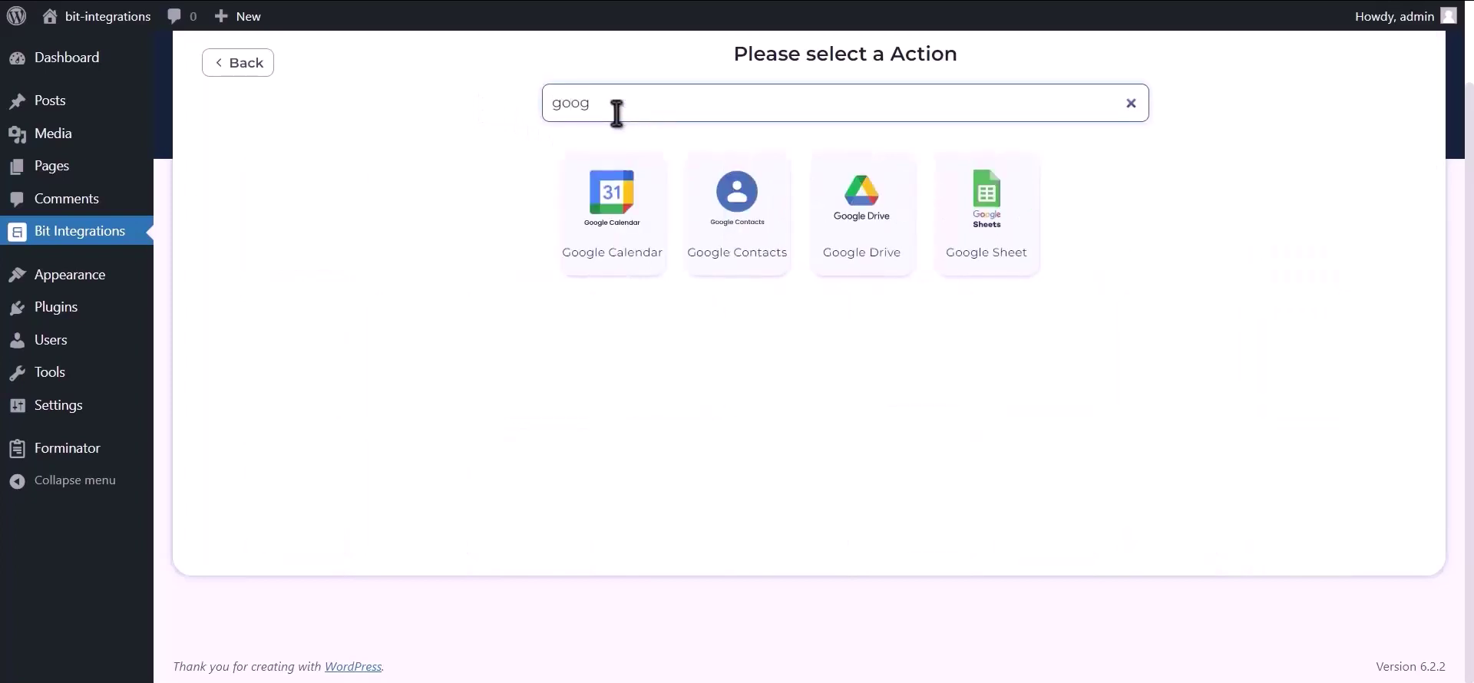
{"action": "type", "text": "le calendar"}
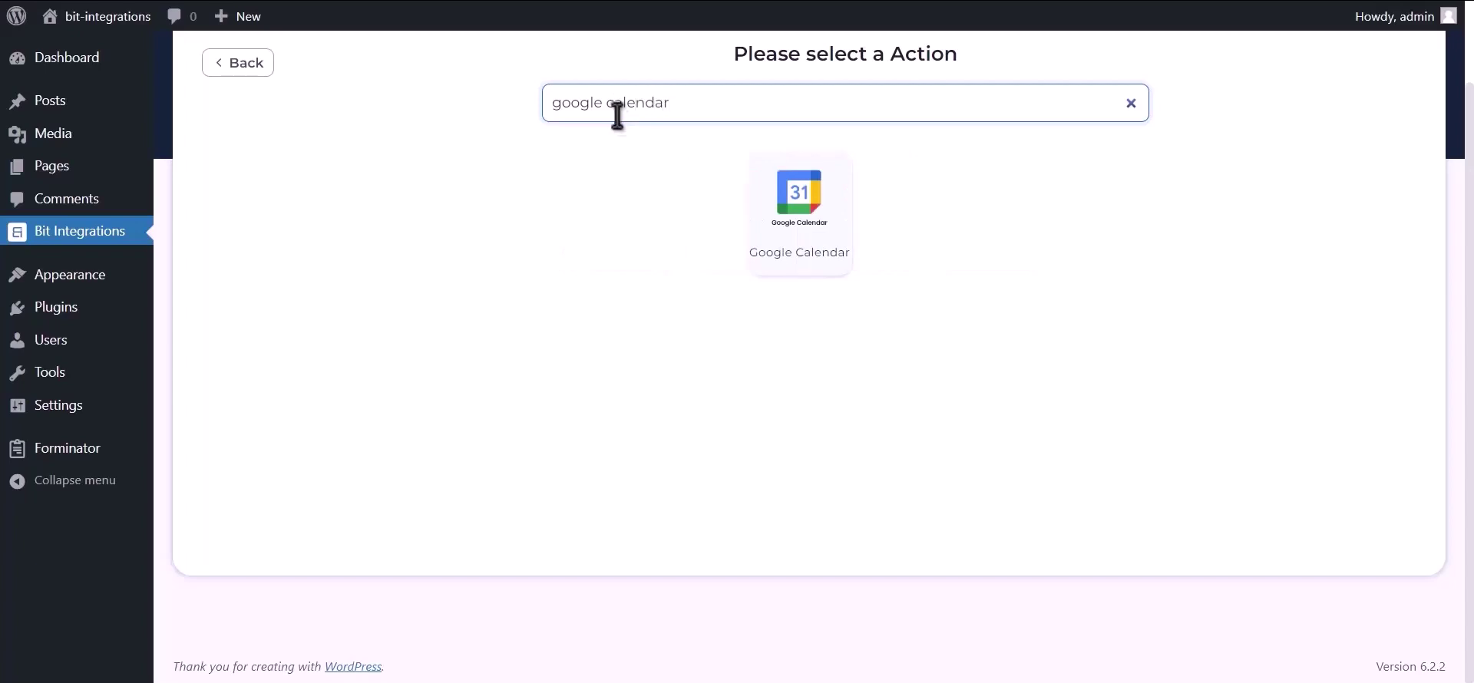
{"action": "left_click", "coordinate": [819, 245]}
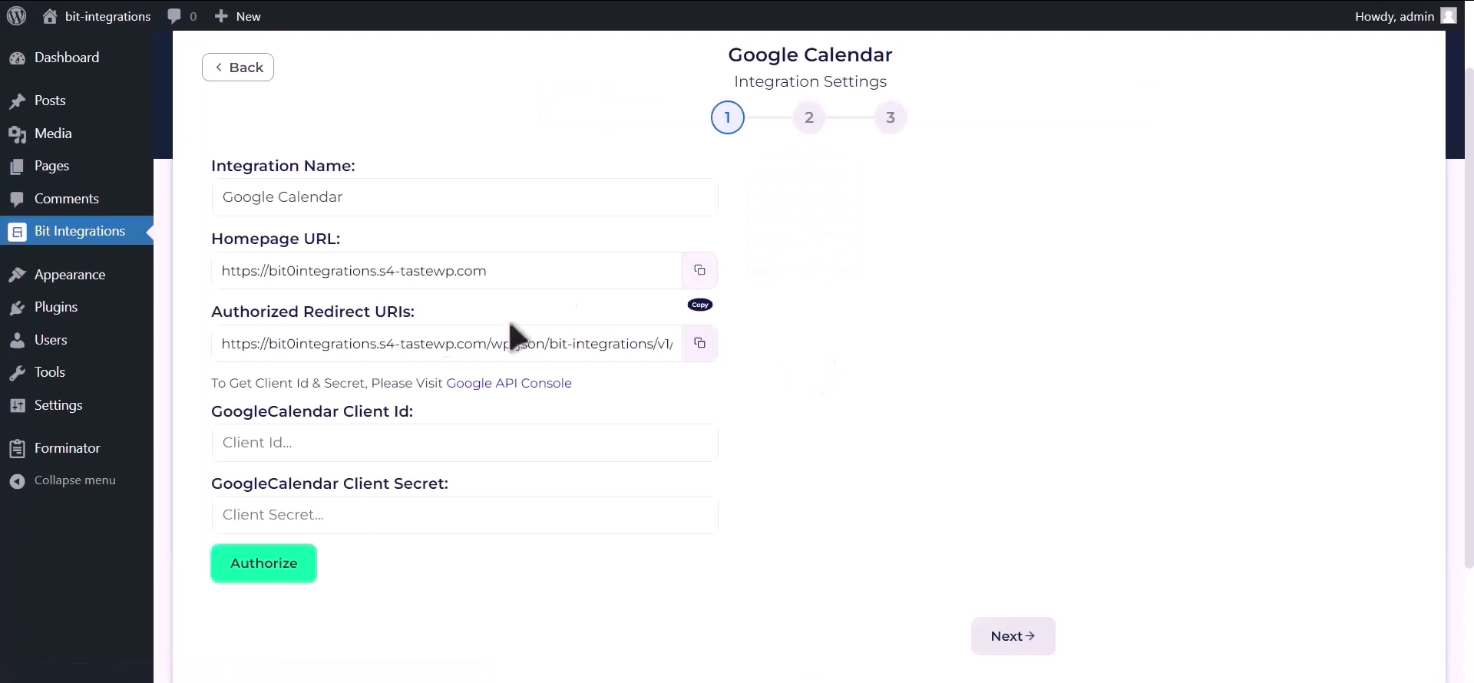
- From the client ID help note, open Google API Console and create the 'Bit Integrations' project
{"action": "left_click_drag", "start_coordinate": [212, 382], "coordinate": [503, 399]}
{"action": "left_click", "coordinate": [499, 384]}
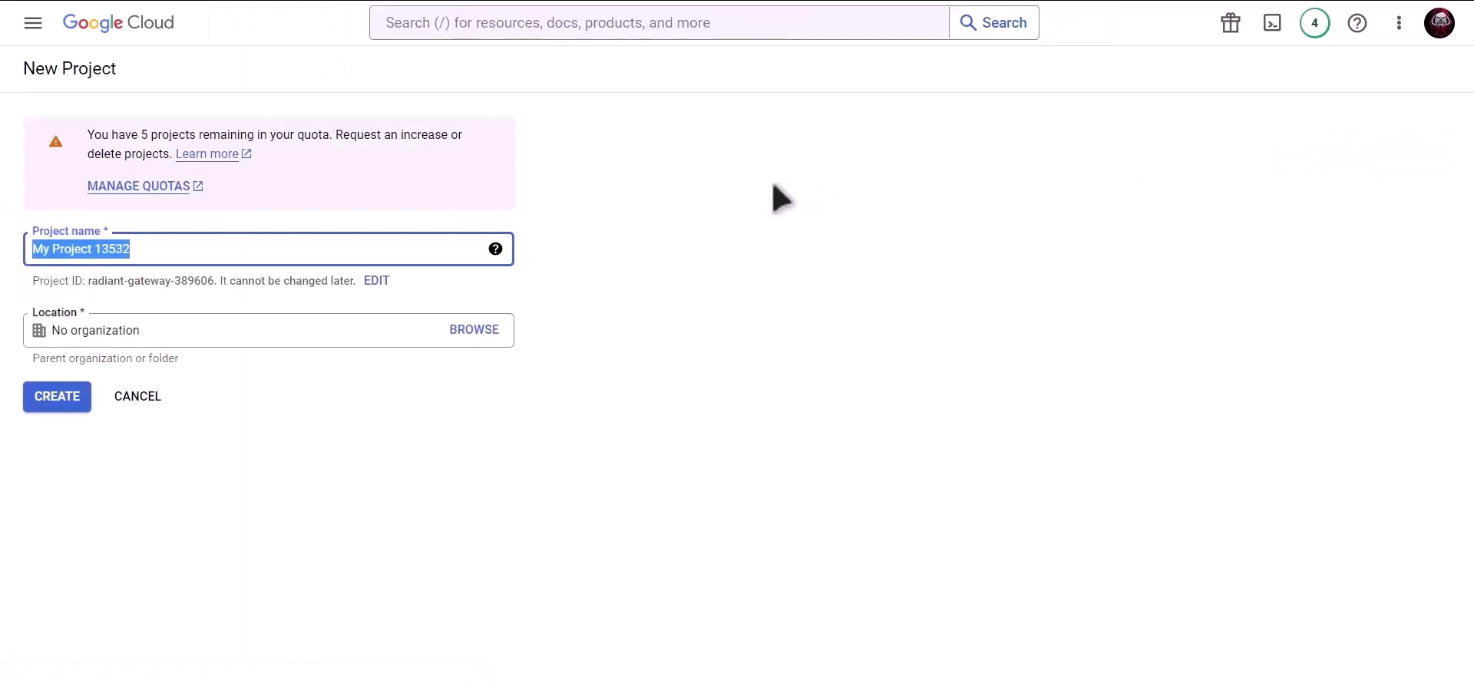
{"action": "type", "text": "Bit Integration"}
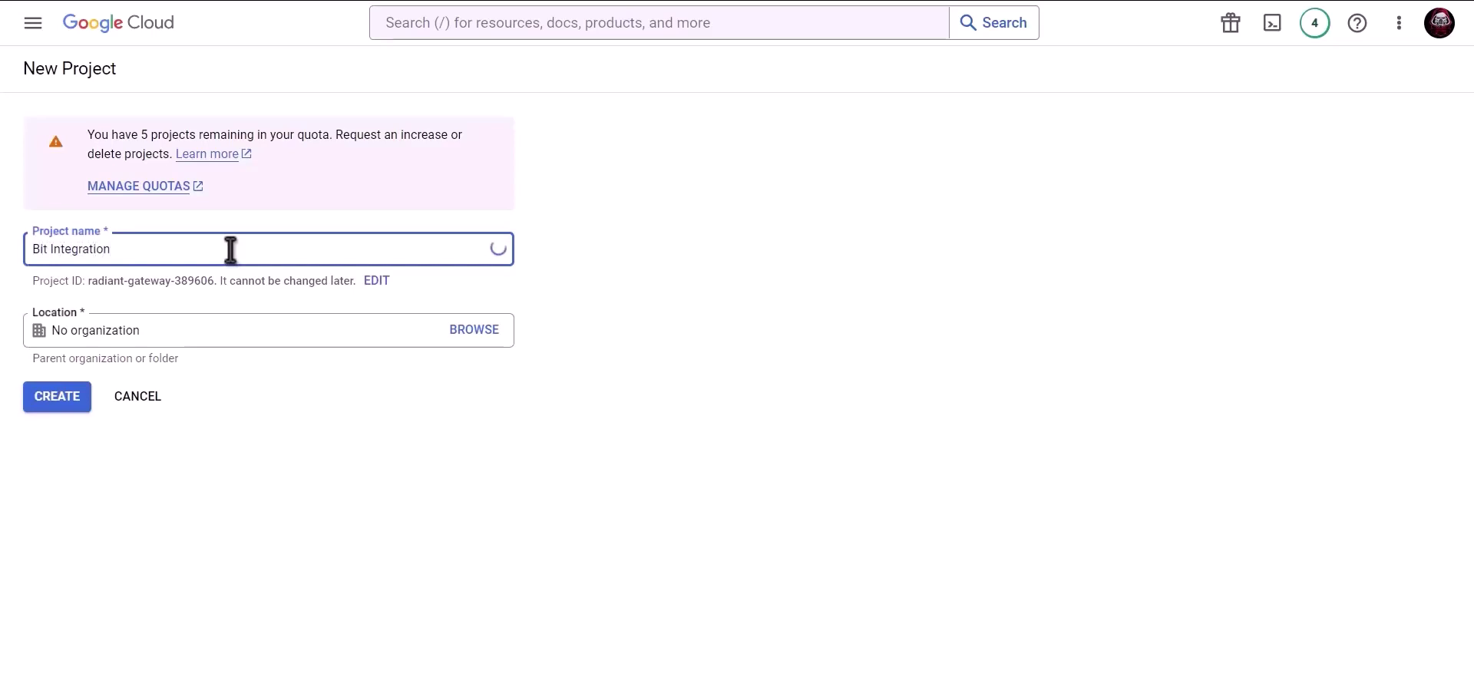
{"action": "type", "text": "s"}
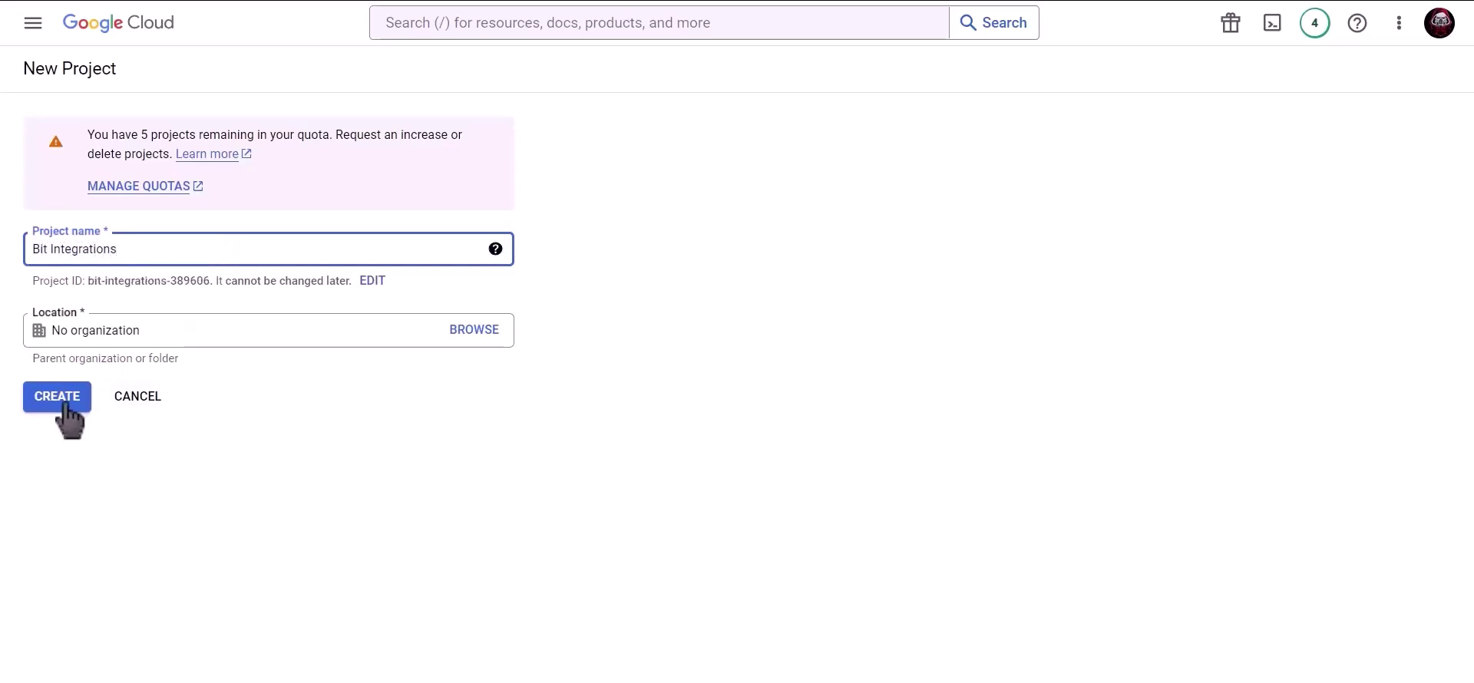
{"action": "left_click", "coordinate": [61, 398]}
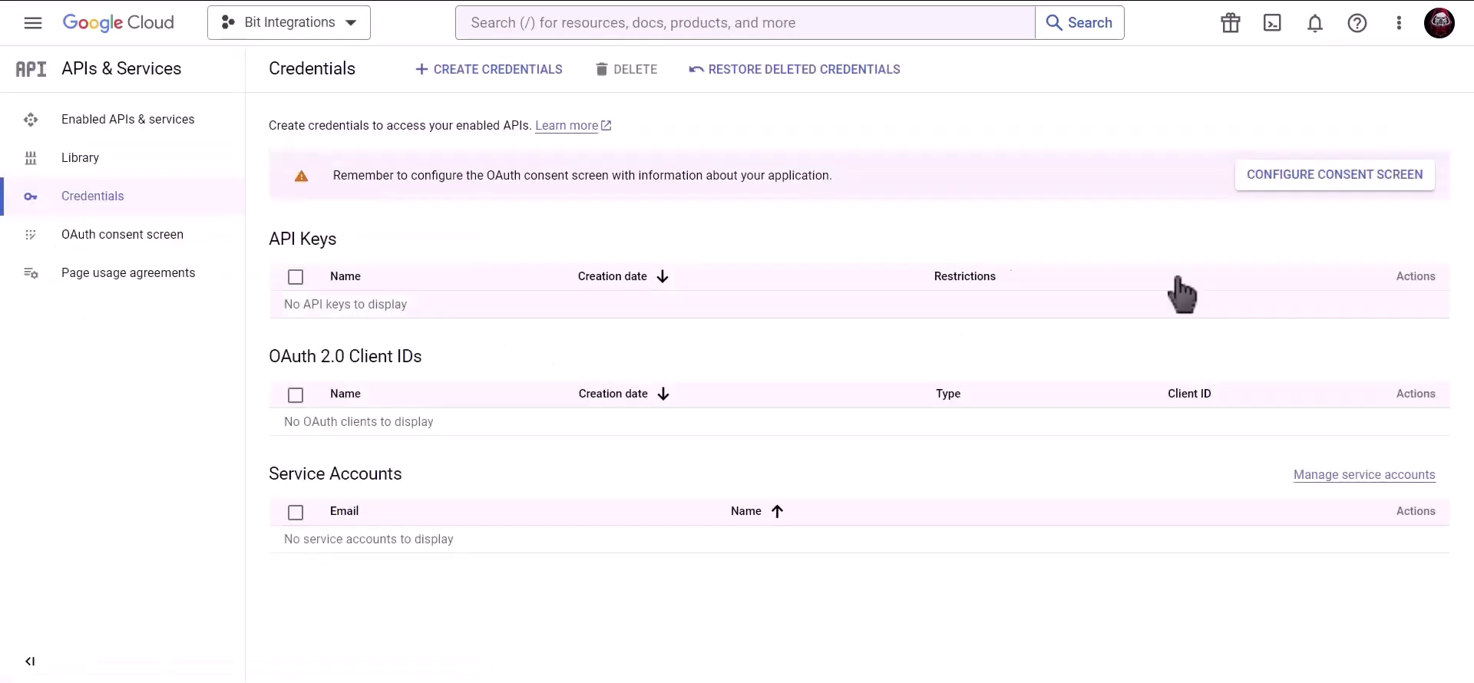
- Create an OAuth consent screen with the External user type
{"action": "left_click", "coordinate": [1276, 173]}
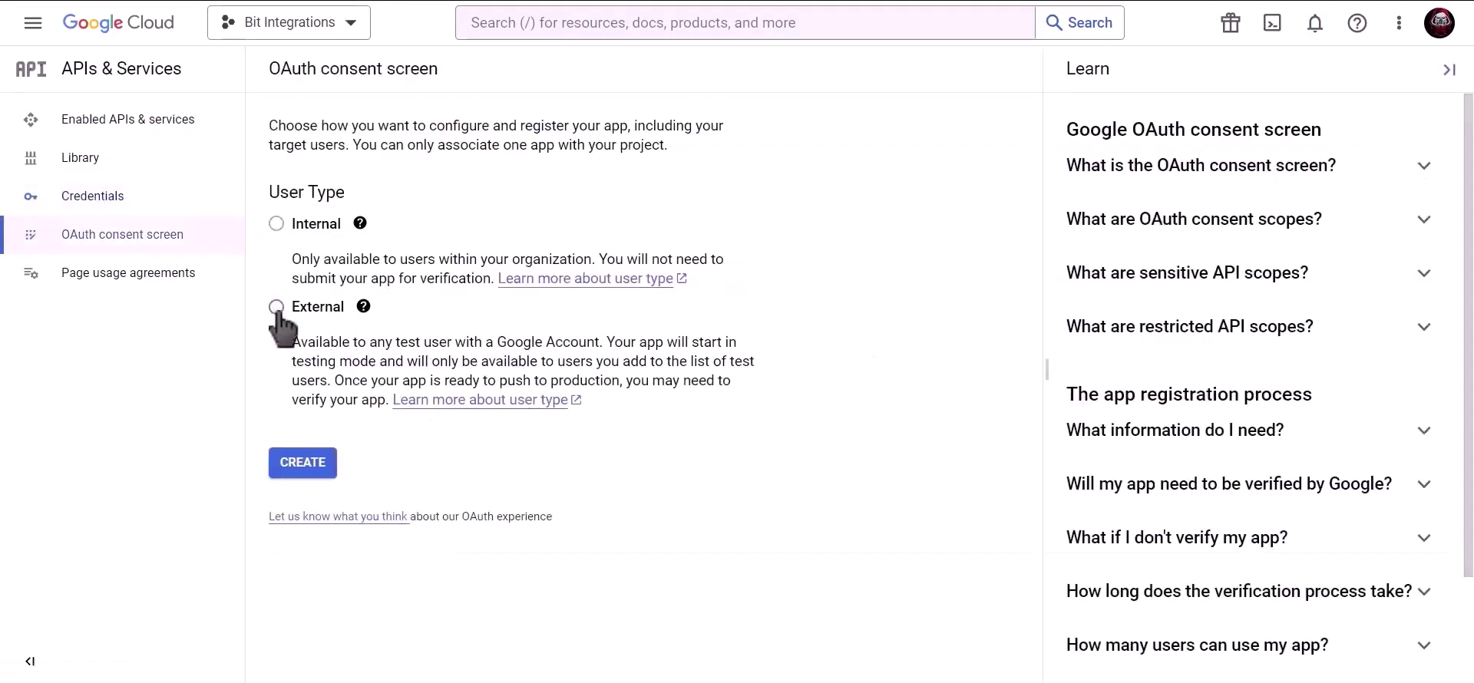
{"action": "left_click", "coordinate": [277, 308]}
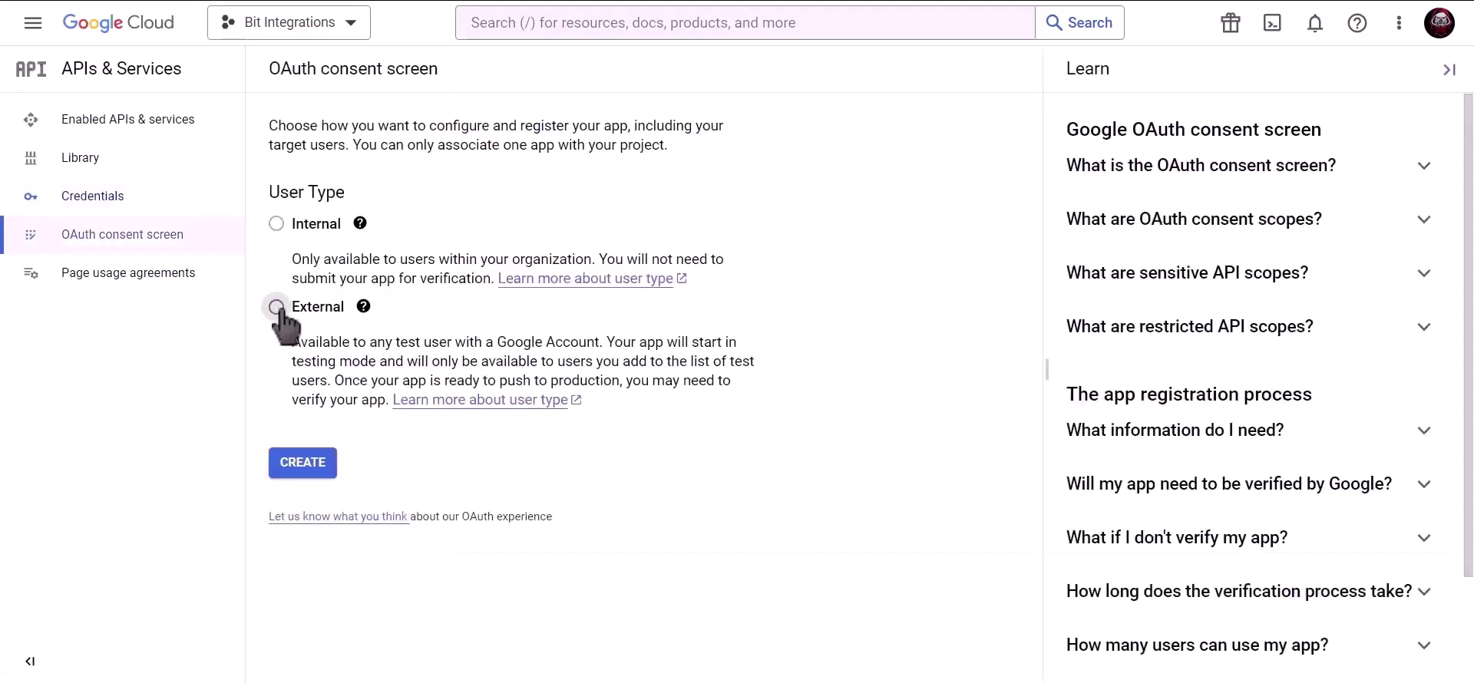
{"action": "left_click", "coordinate": [308, 474]}
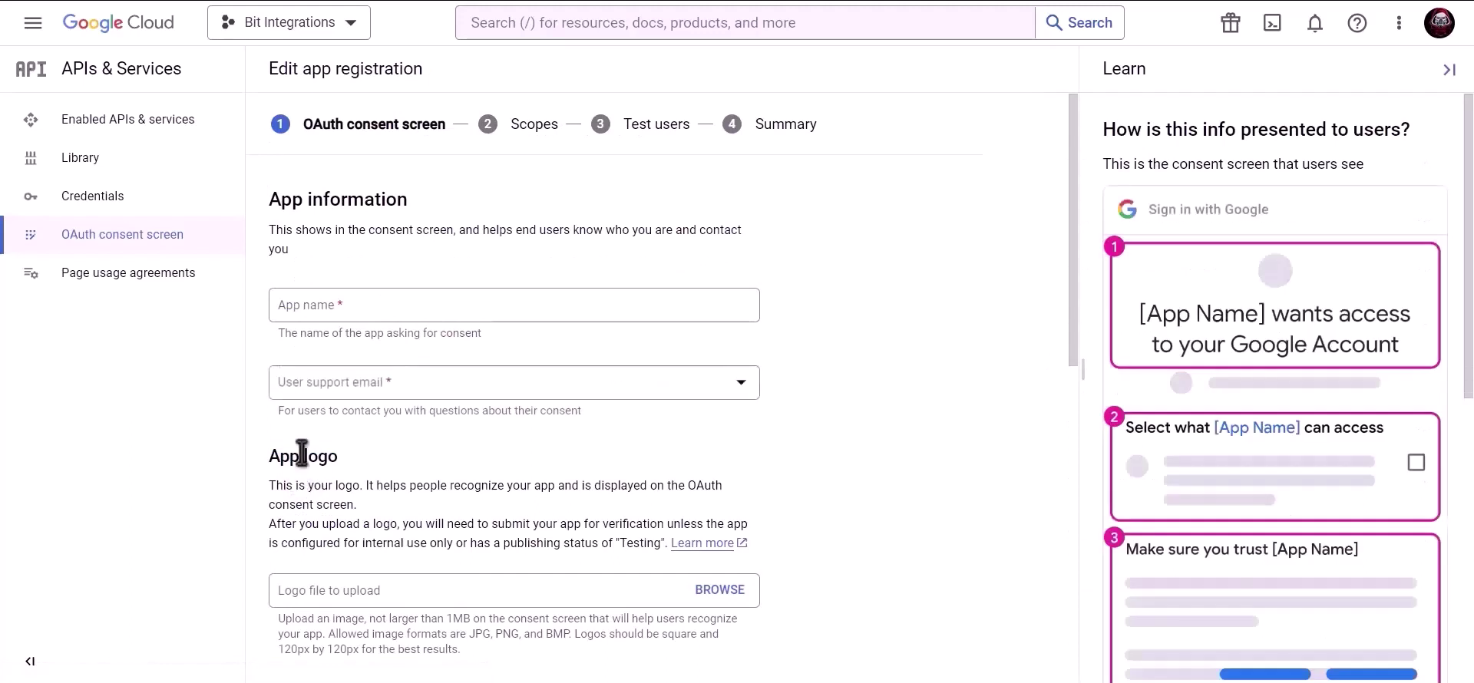
- Enter app name 'Bit Integrations', the account email for user support, and the developer contact email
{"action": "left_click", "coordinate": [402, 310]}
{"action": "type", "text": "Bit Integrations"}
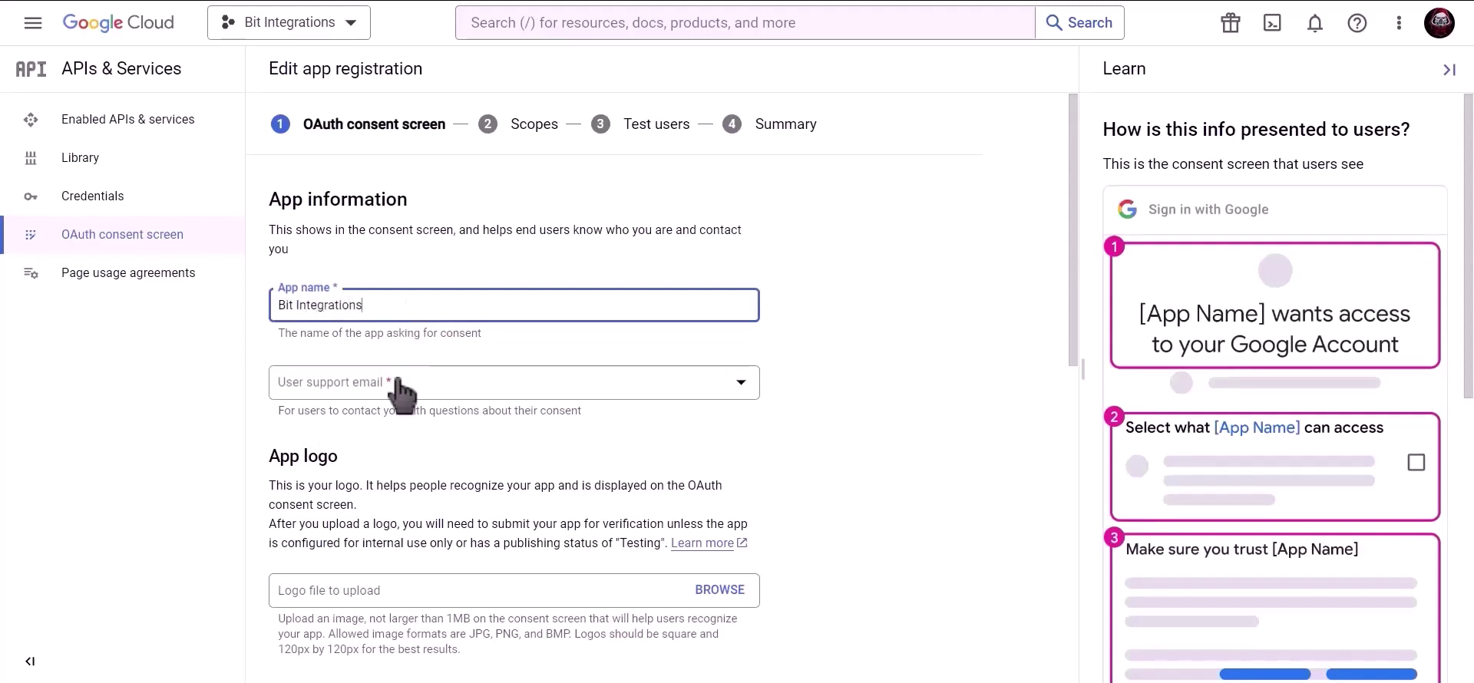
{"action": "left_click", "coordinate": [400, 388]}
{"action": "left_click", "coordinate": [404, 398]}
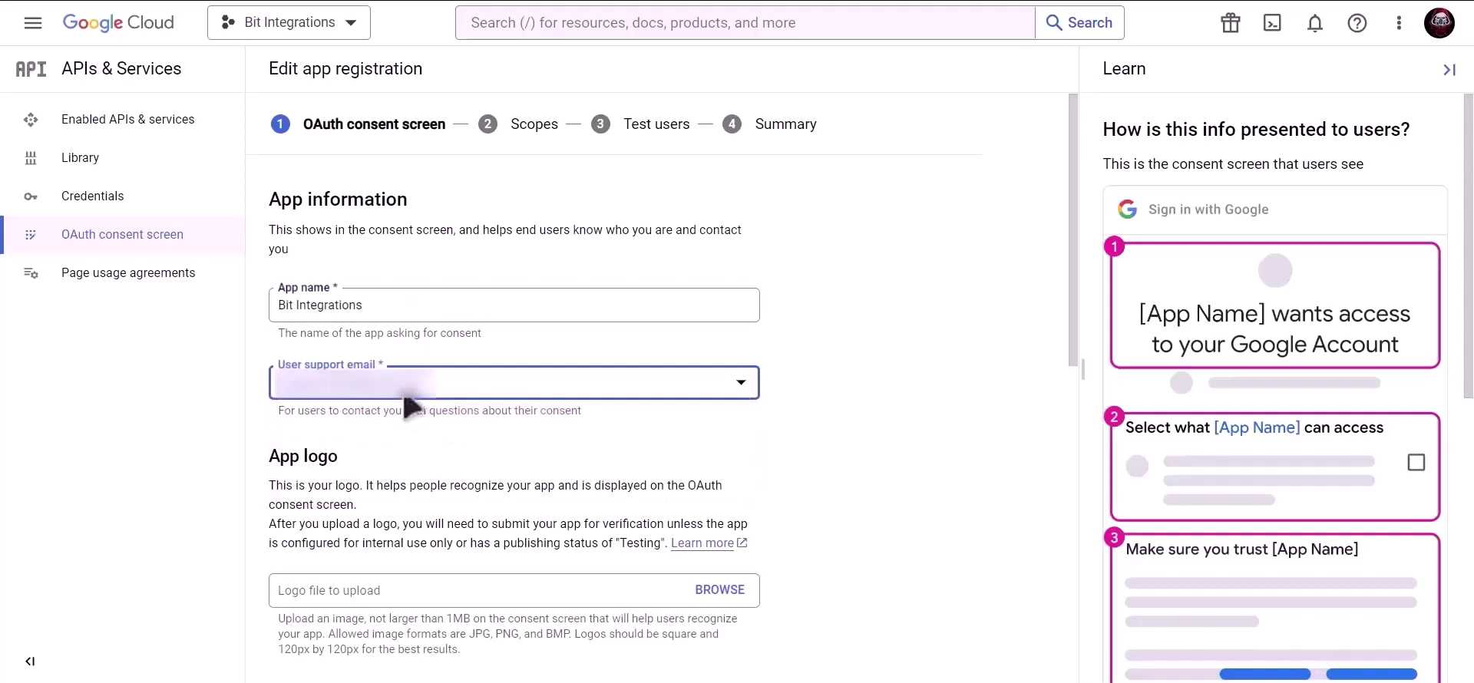
{"action": "scroll", "coordinate": [518, 424], "scroll_direction": "down", "scroll_amount": 3}
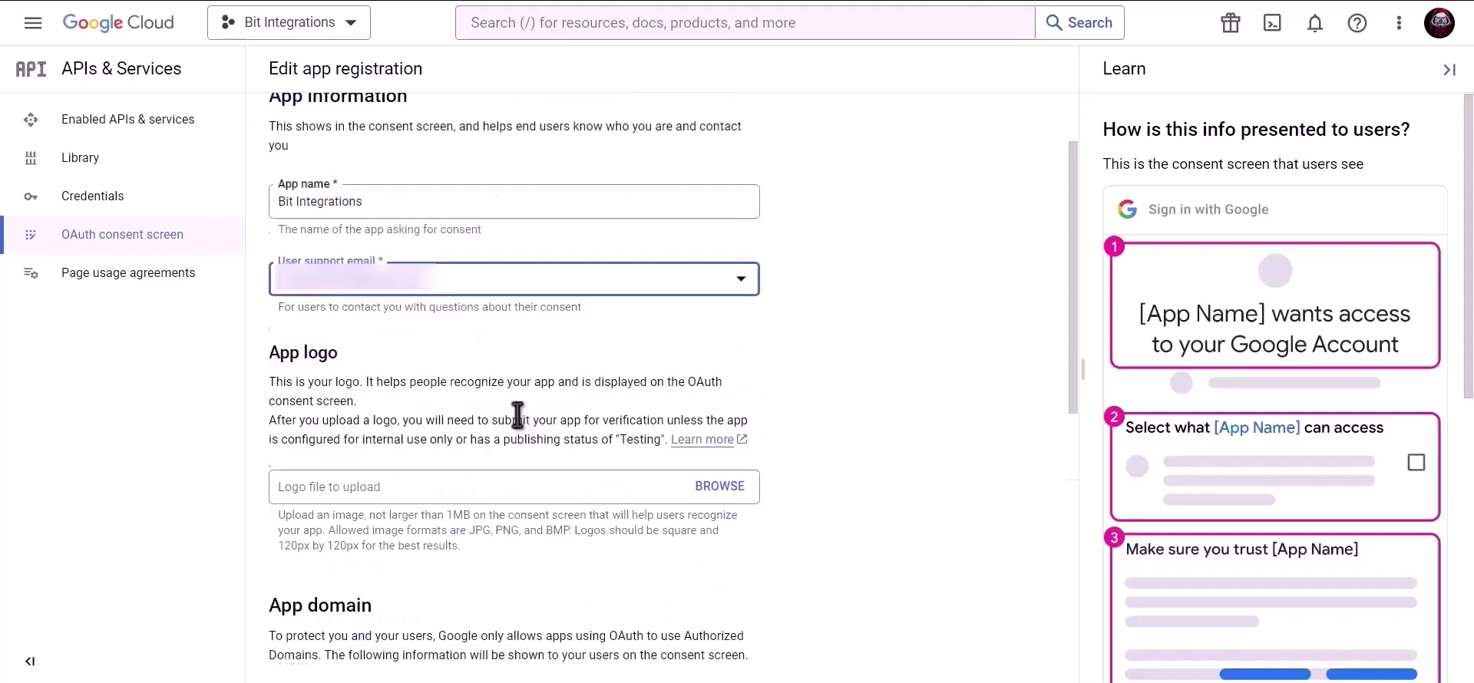
{"action": "scroll", "coordinate": [516, 418], "scroll_direction": "down", "scroll_amount": 4}
{"action": "scroll", "coordinate": [517, 429], "scroll_direction": "down", "scroll_amount": 3}
{"action": "left_click", "coordinate": [424, 572]}
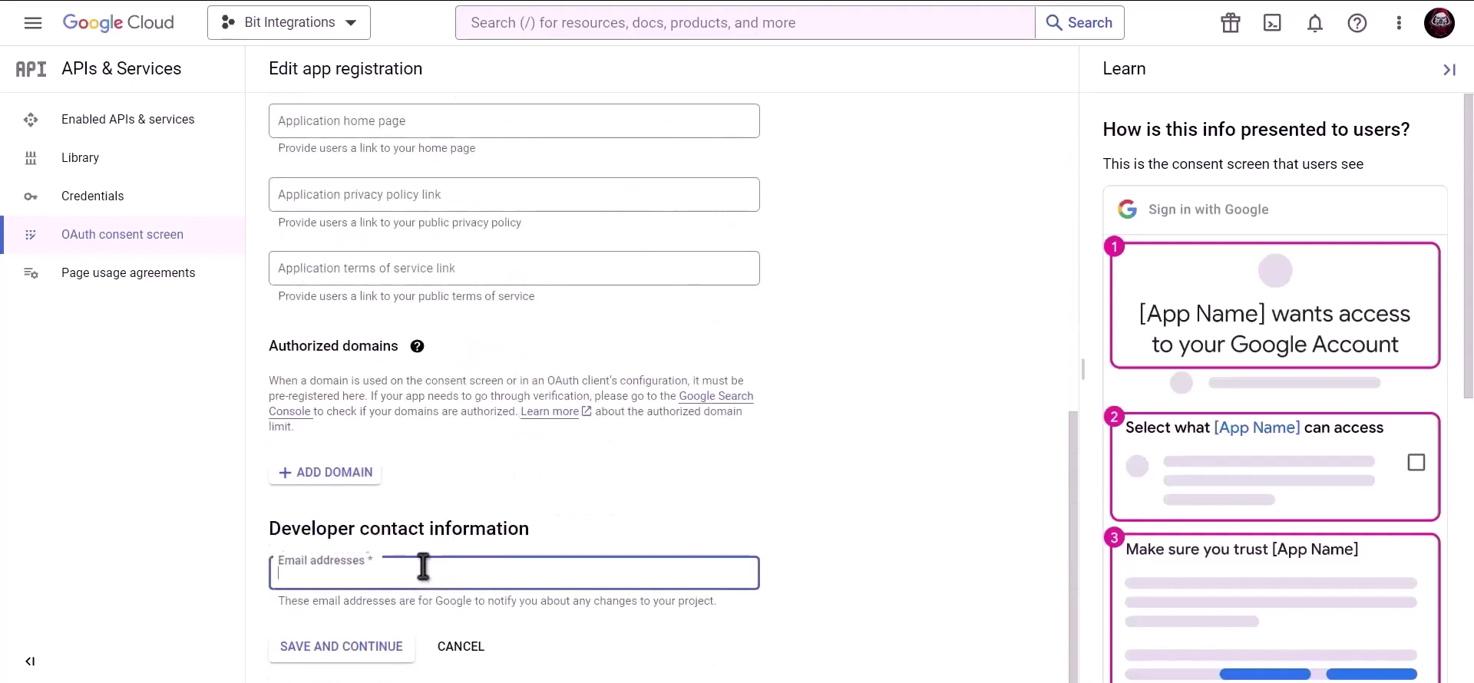
{"action": "type", "text": "email"}
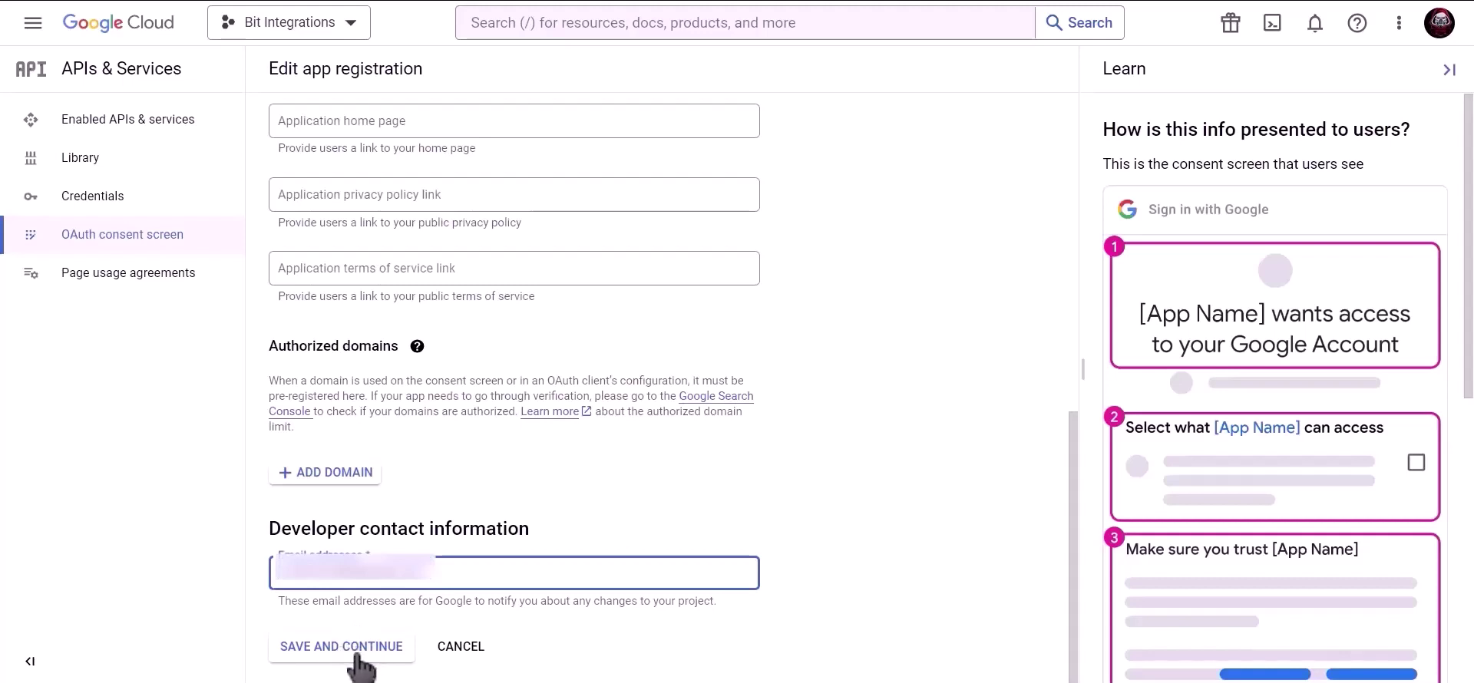
- Save the app information and pass through Scopes and Test users unchanged
{"action": "left_click", "coordinate": [354, 651]}
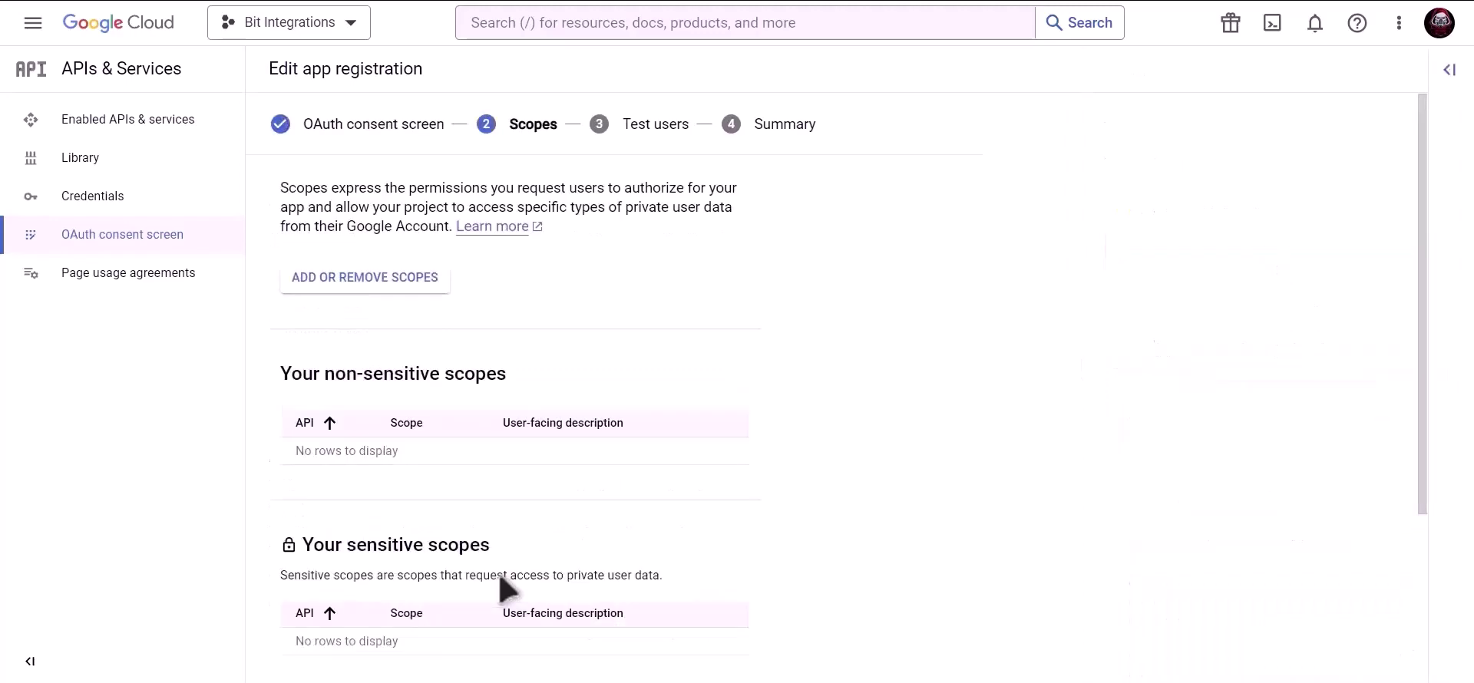
{"action": "scroll", "coordinate": [522, 580], "scroll_direction": "down", "scroll_amount": 5}
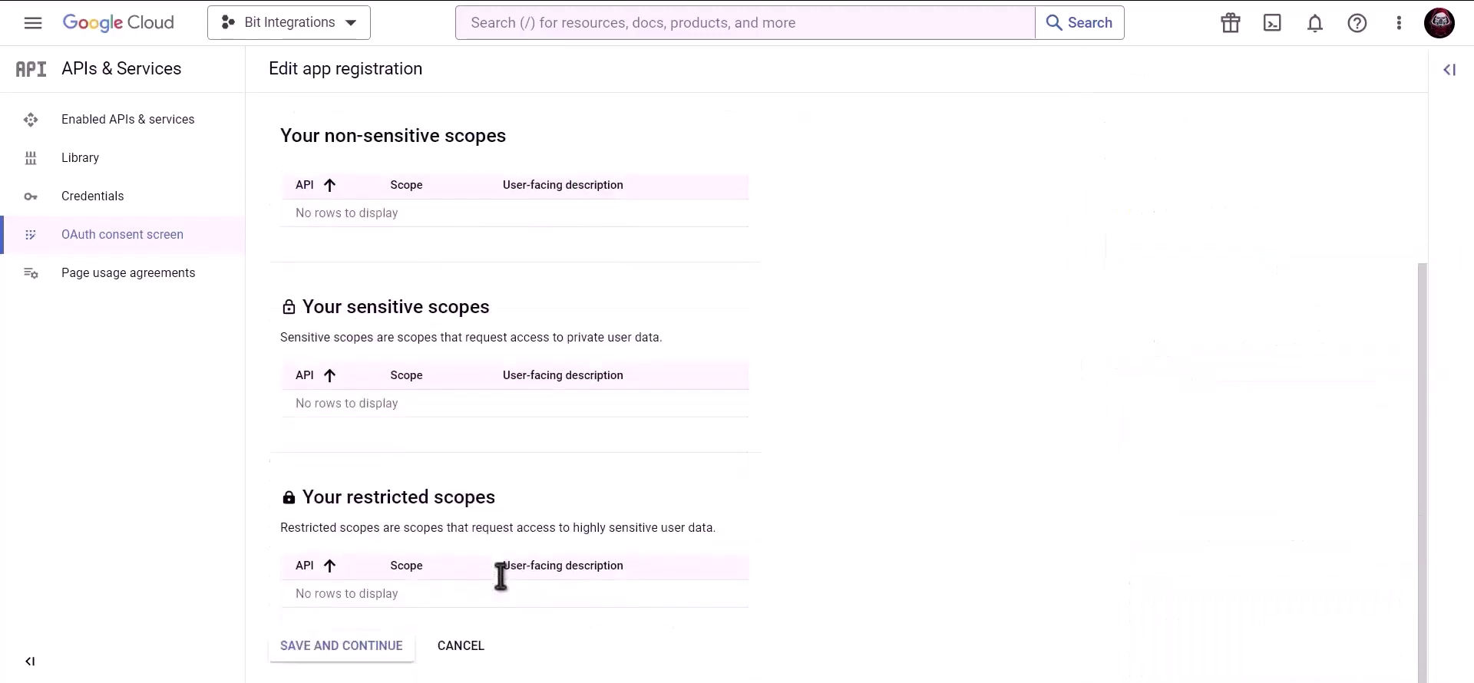
{"action": "left_click", "coordinate": [343, 652]}
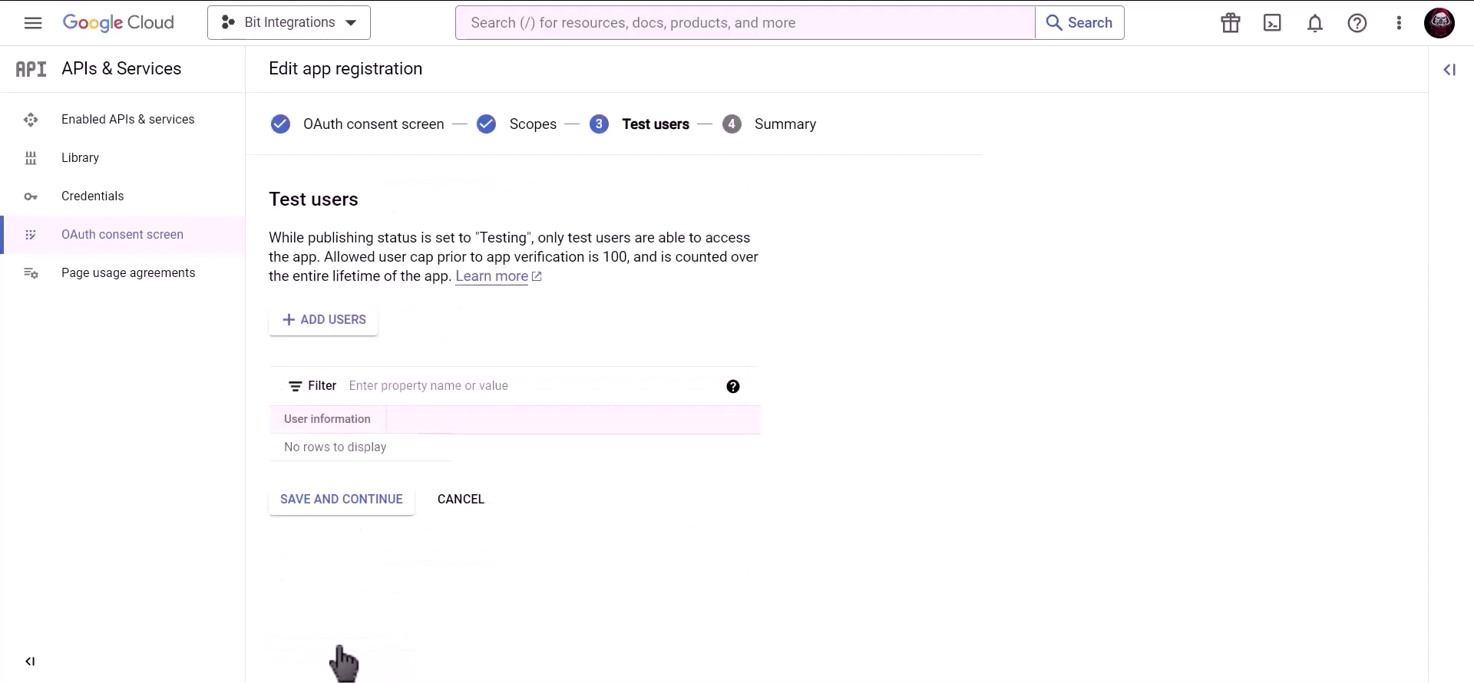
{"action": "left_click", "coordinate": [376, 509]}
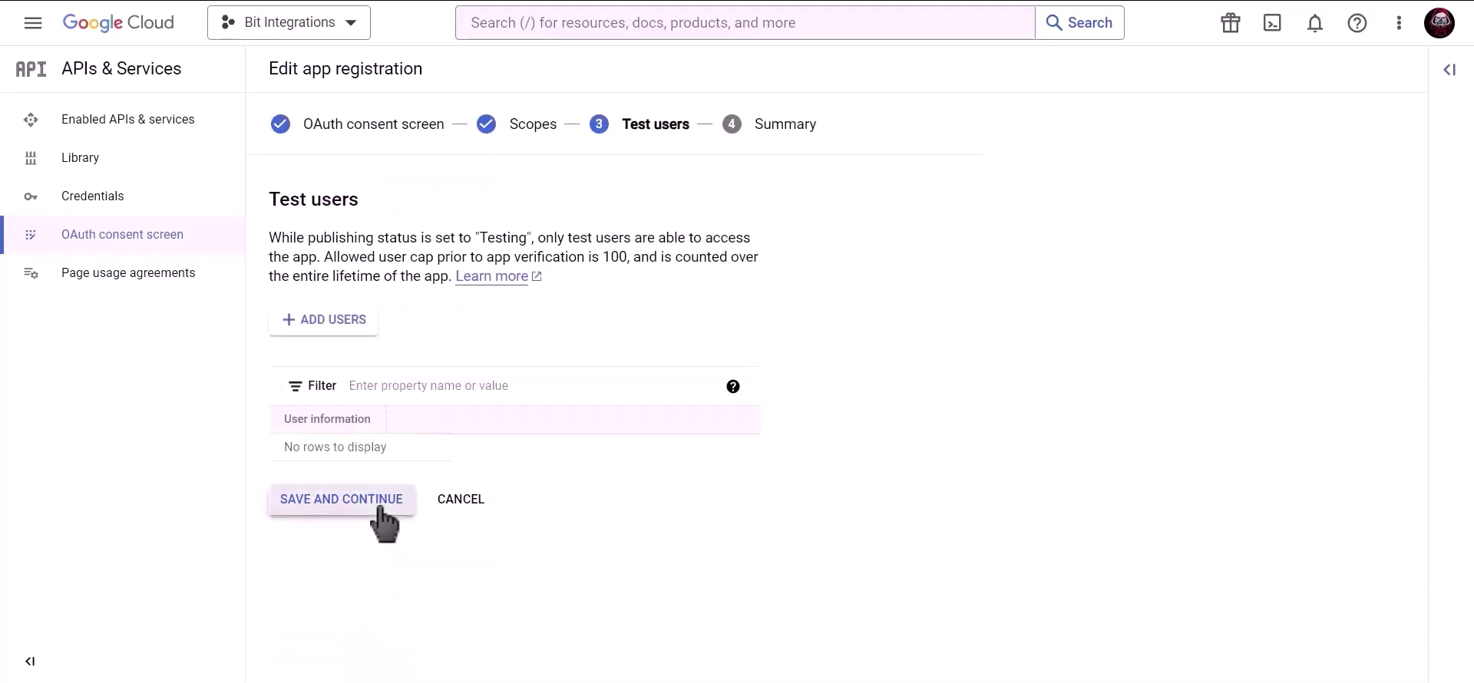
- Return to the consent screen summary and push the app to production
{"action": "left_click", "coordinate": [362, 646]}
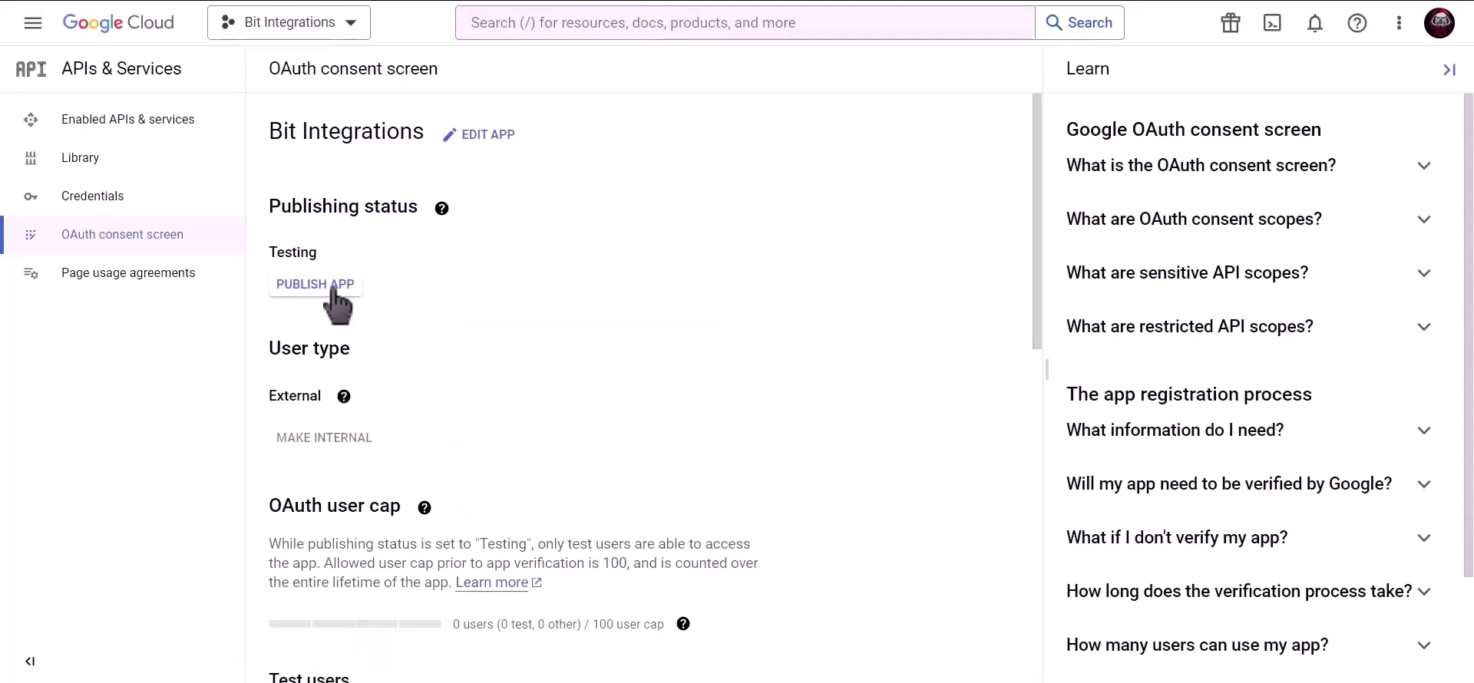
{"action": "left_click", "coordinate": [333, 290]}
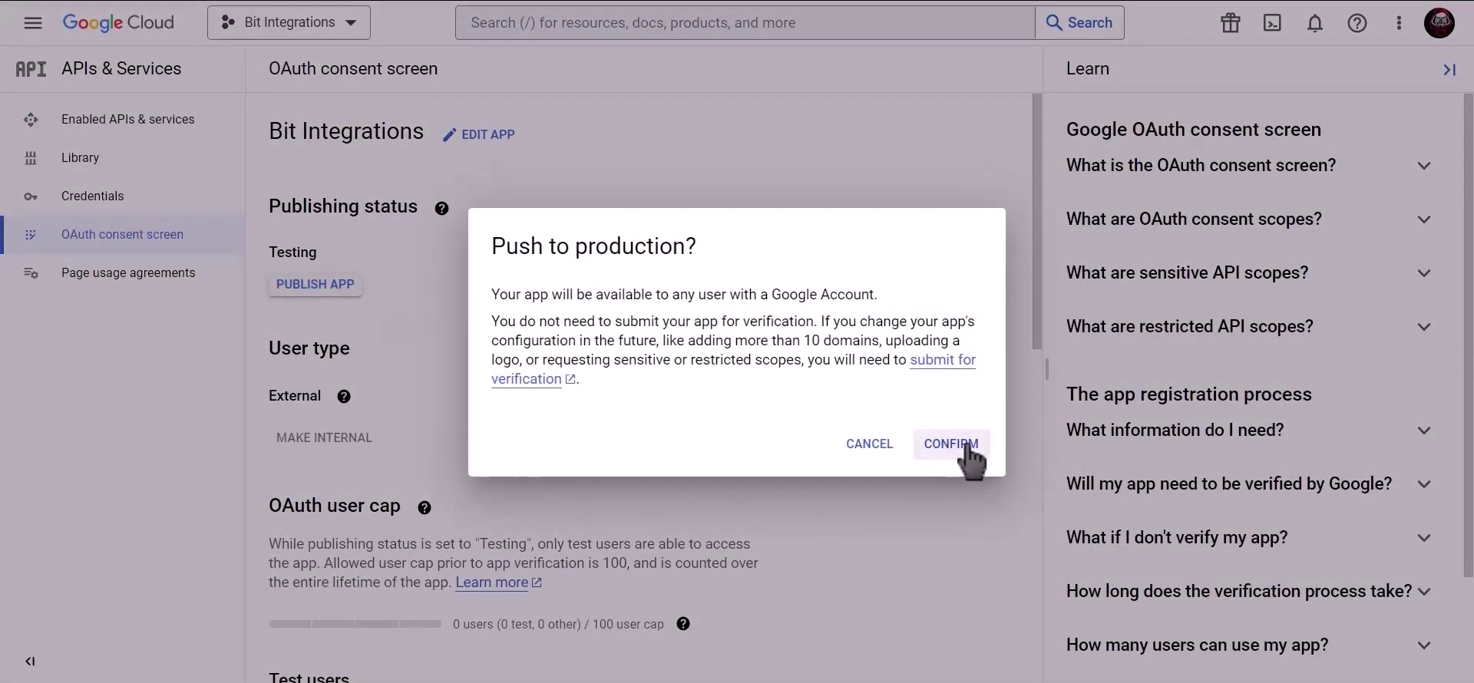
{"action": "left_click", "coordinate": [969, 456]}
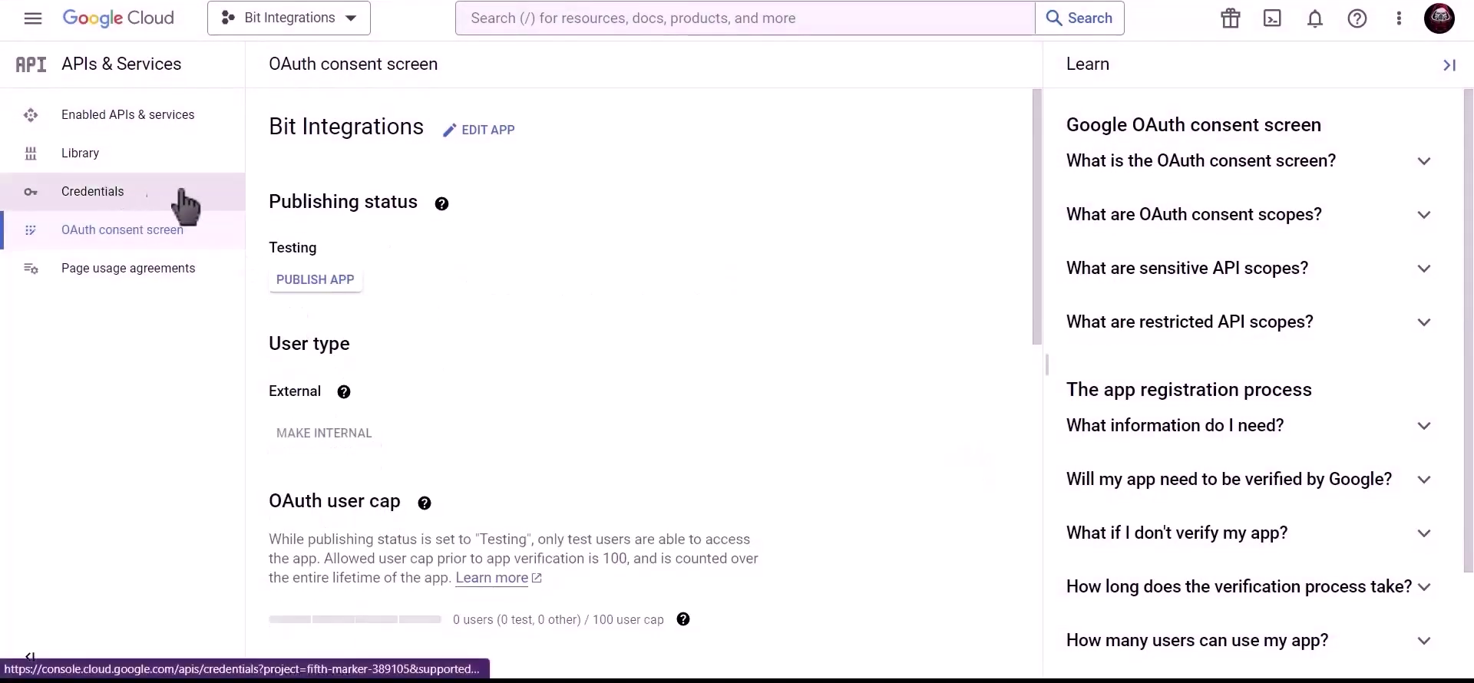
- Find the Google Calendar API through the console search and enable it
{"action": "left_click", "coordinate": [188, 204]}
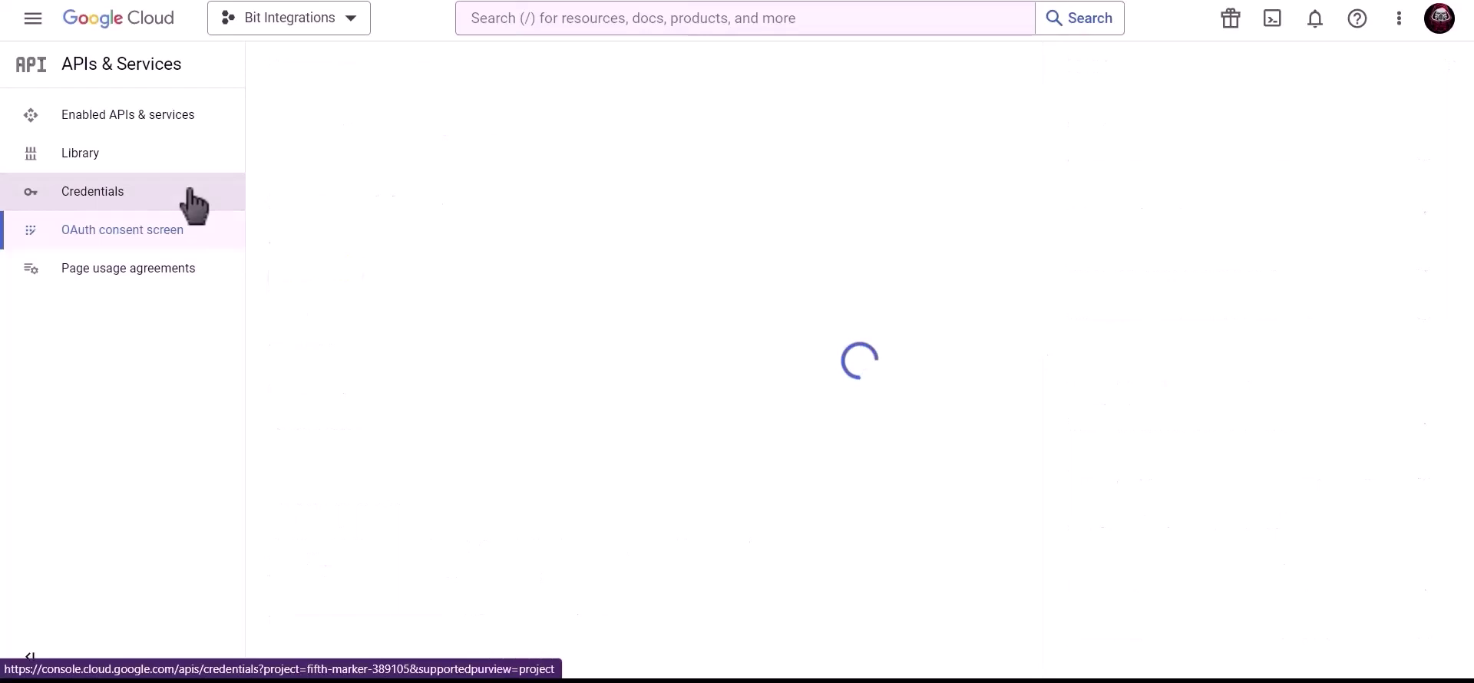
{"action": "left_click", "coordinate": [602, 16]}
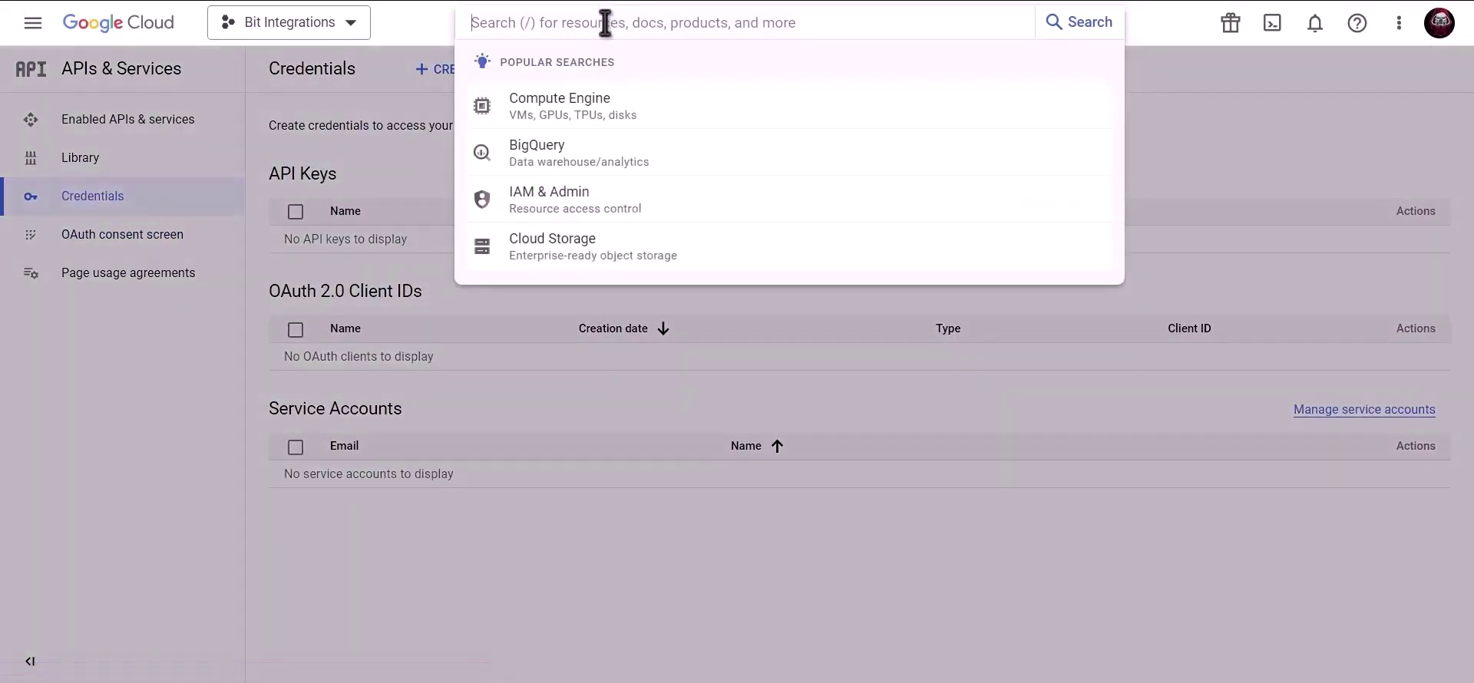
{"action": "type", "text": "google calendar aoi"}
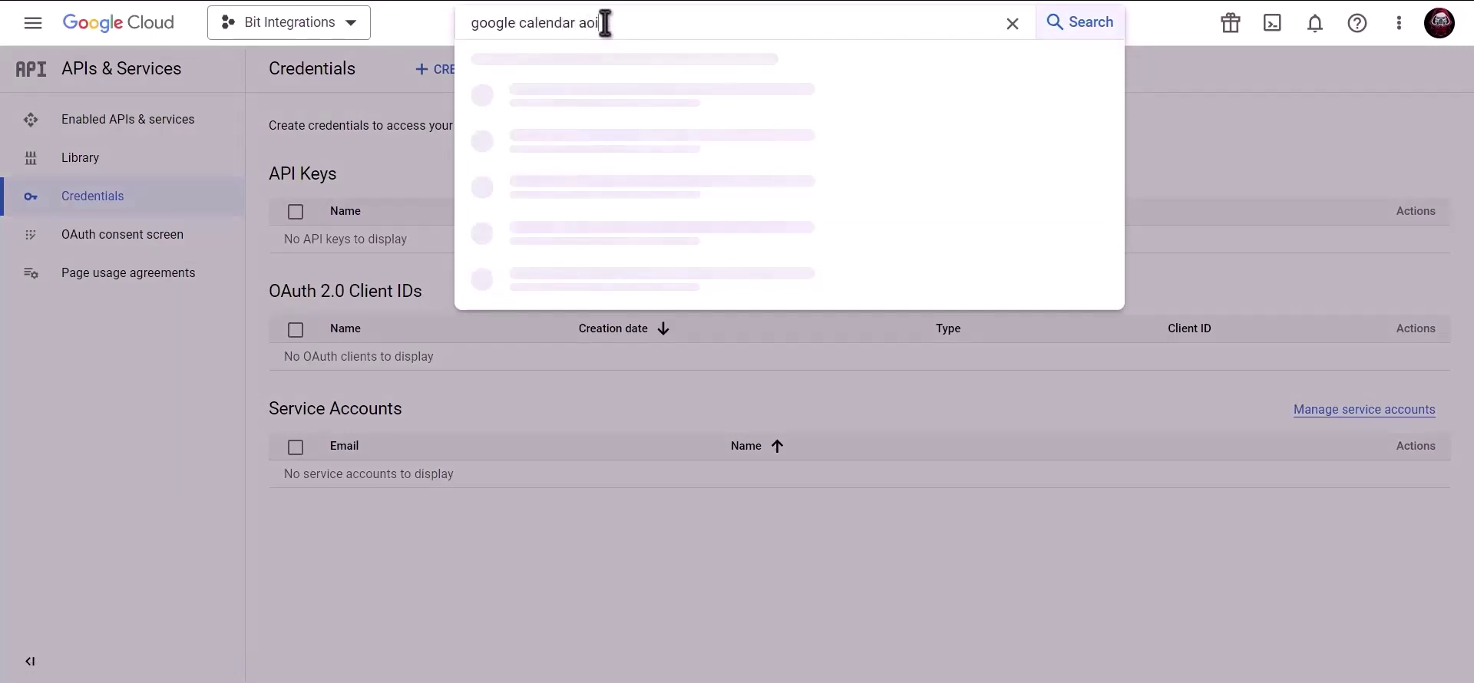
{"action": "key", "text": "BackSpace"}
{"action": "key", "text": "BackSpace"}
{"action": "type", "text": "pi"}
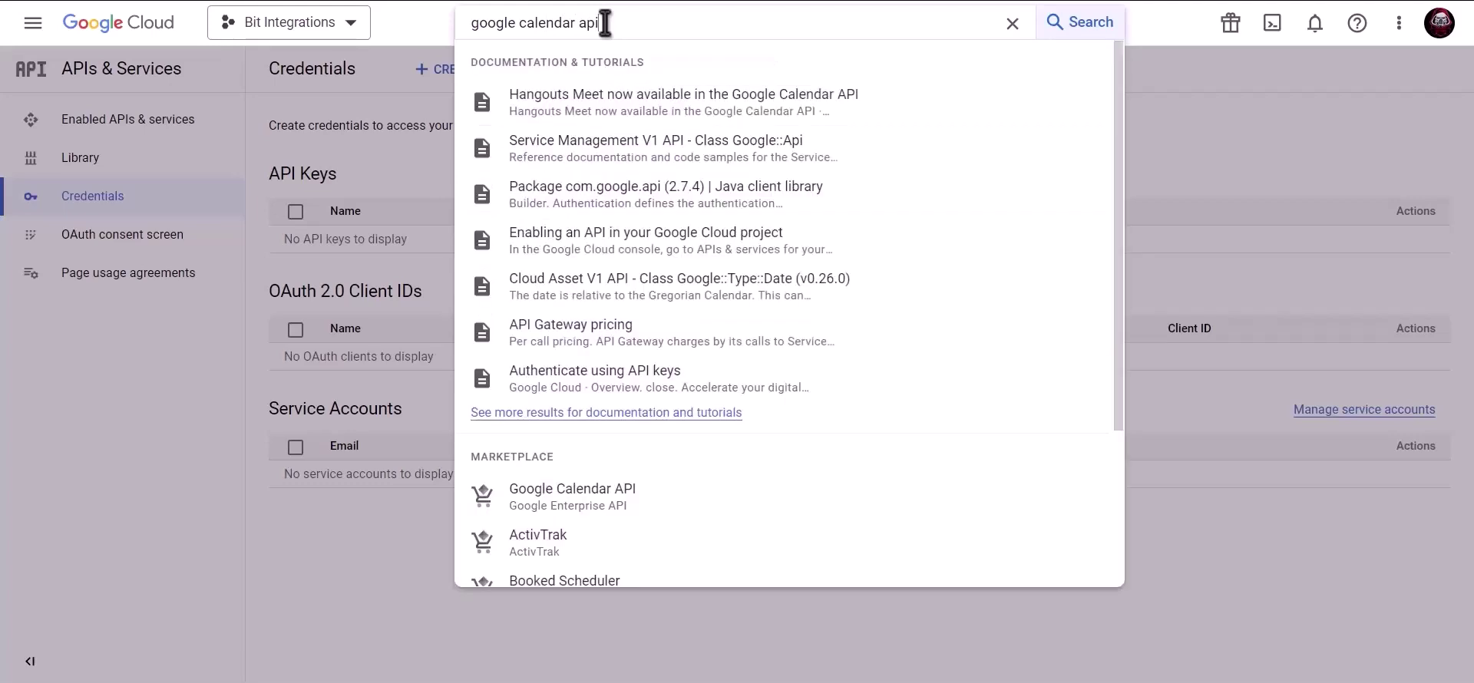
{"action": "left_click", "coordinate": [611, 503]}
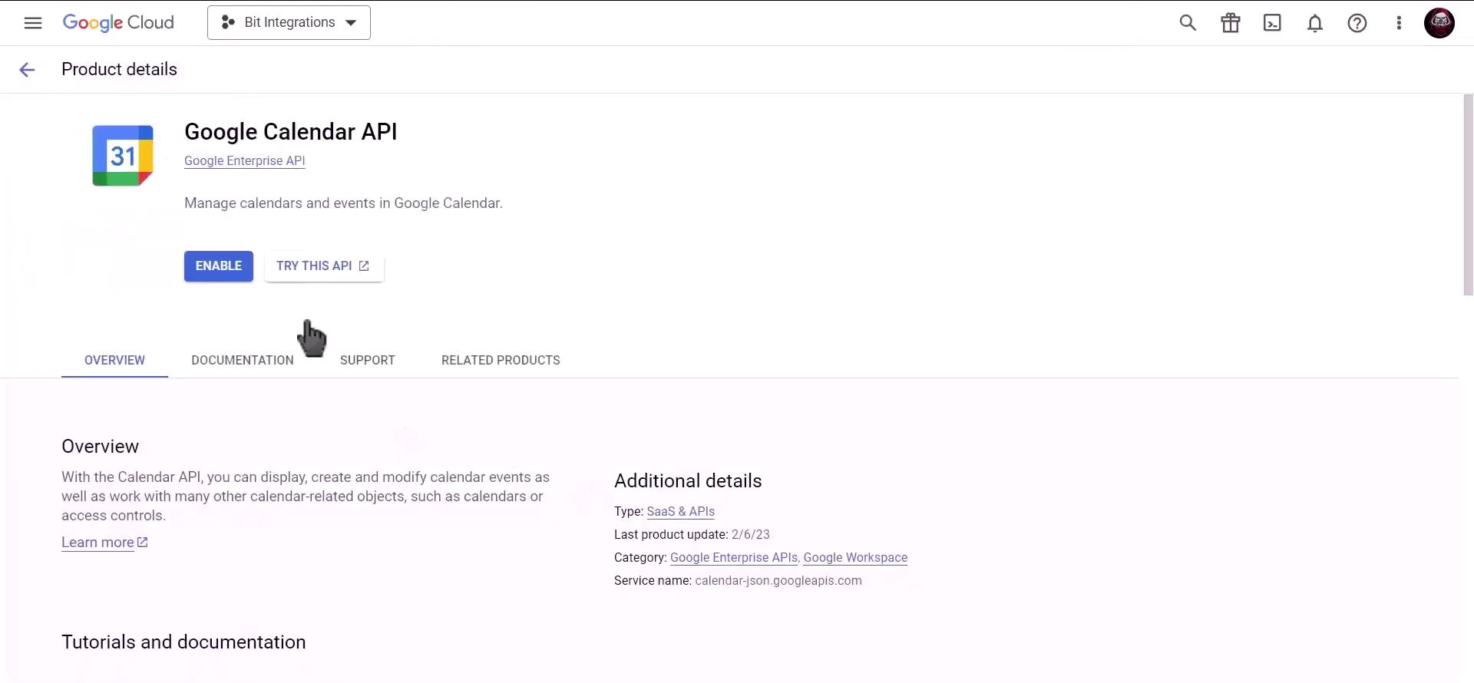
{"action": "left_click", "coordinate": [224, 281]}
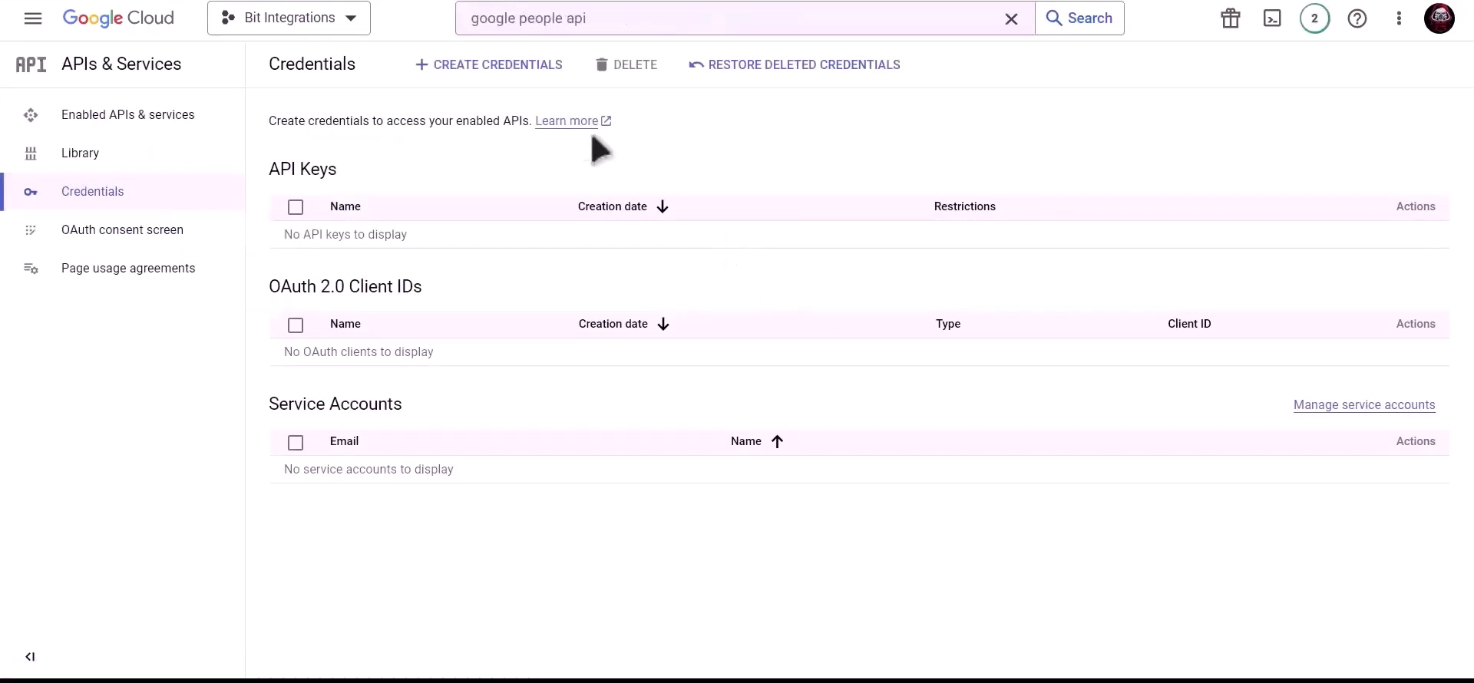
- Start a Web application OAuth client ID named 'Bit Integrations'
{"action": "left_click", "coordinate": [495, 67]}
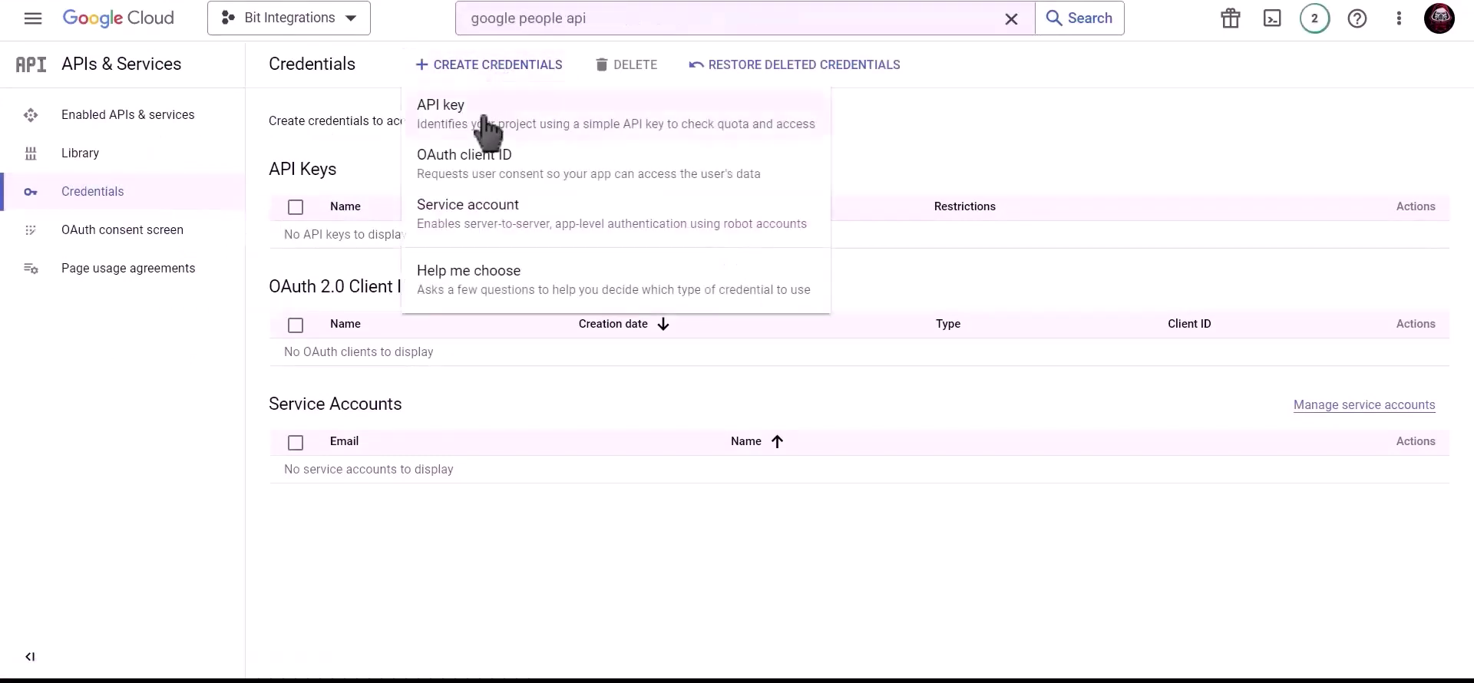
{"action": "left_click", "coordinate": [612, 188]}
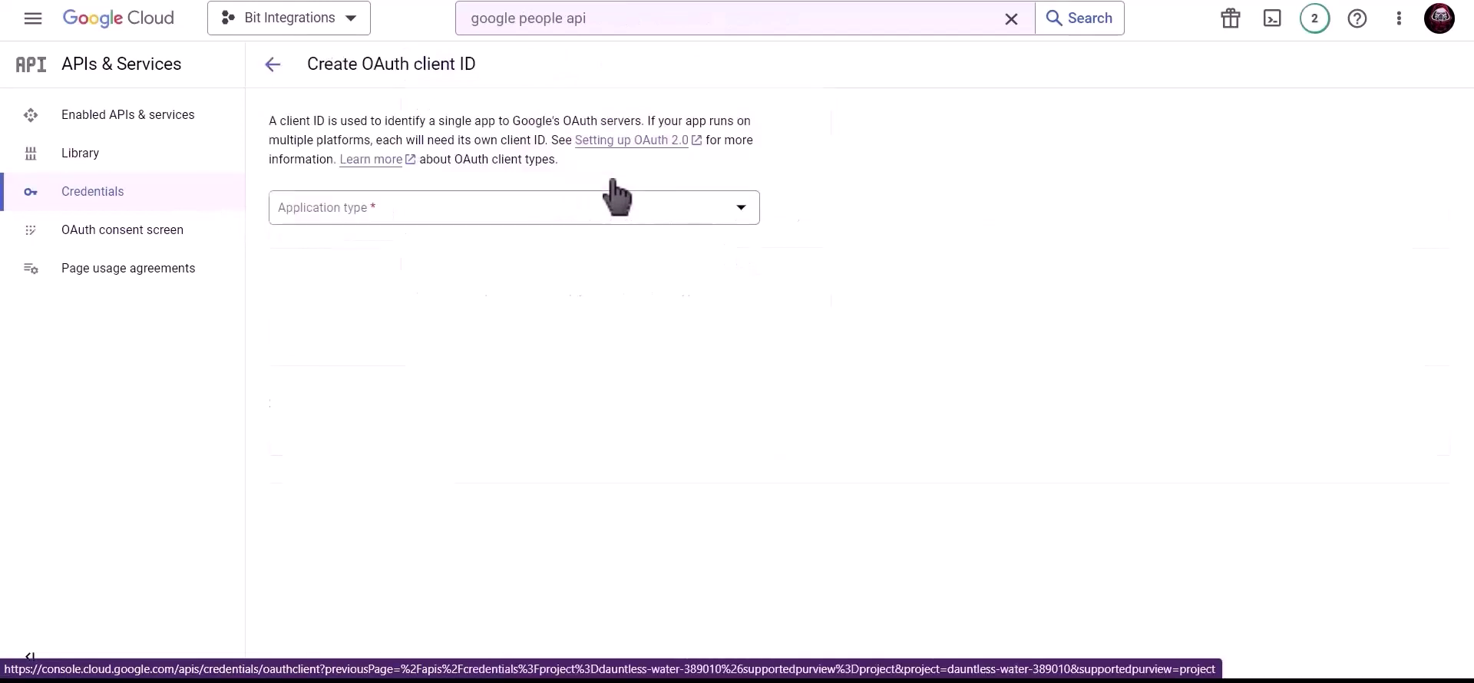
{"action": "left_click", "coordinate": [453, 209]}
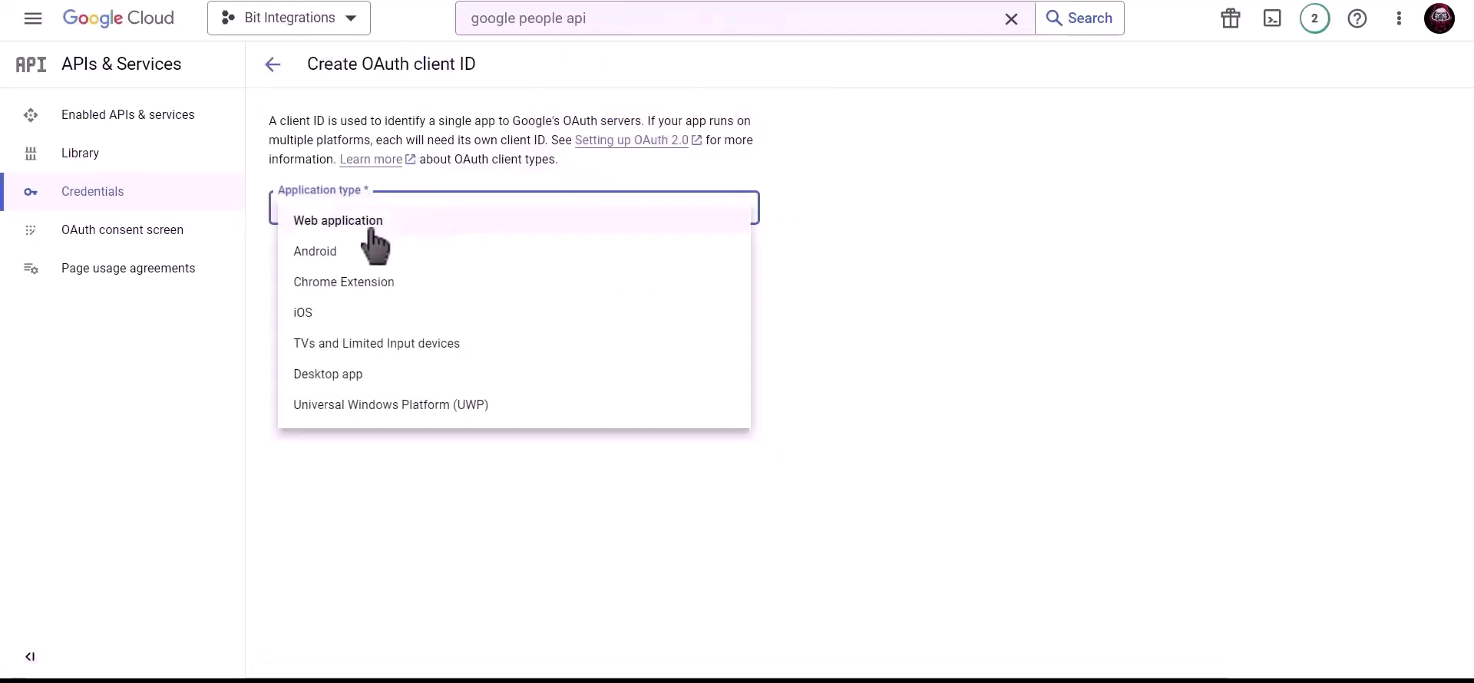
{"action": "left_click", "coordinate": [387, 224]}
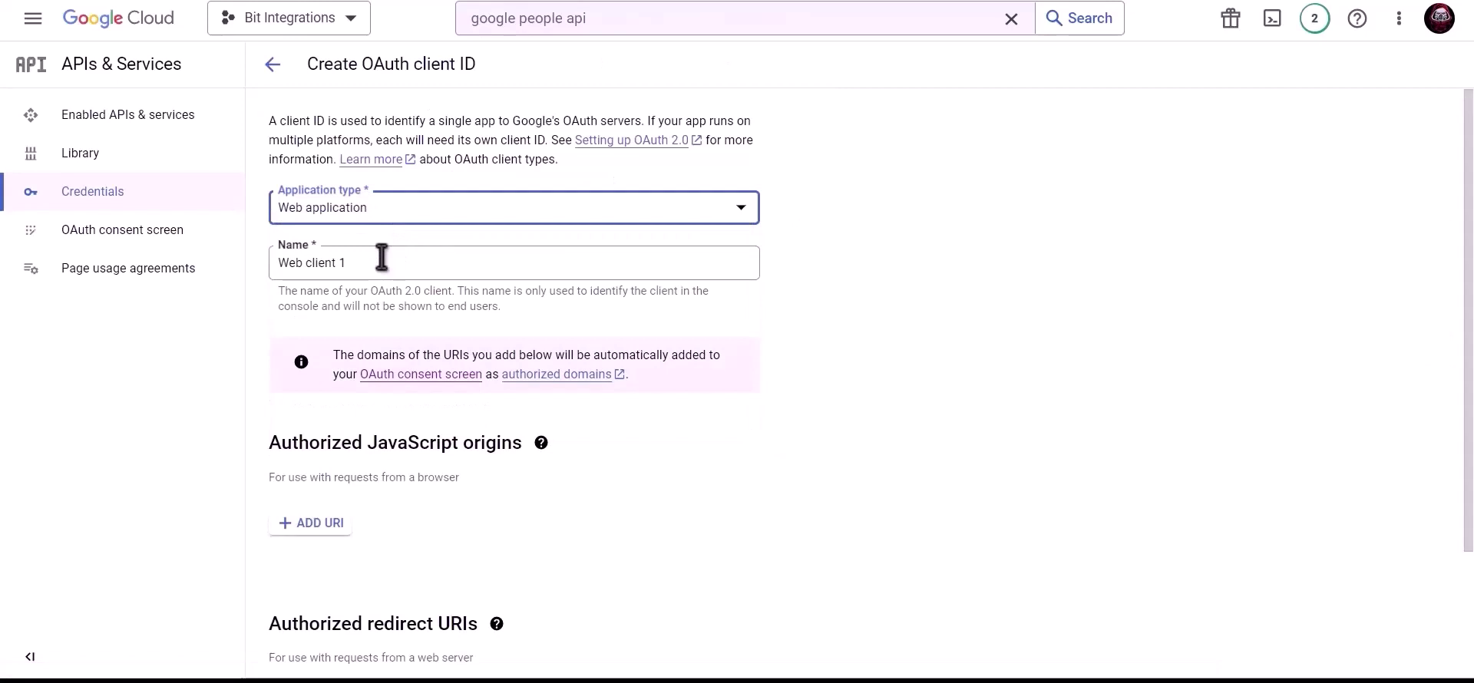
{"action": "left_click", "coordinate": [381, 257]}
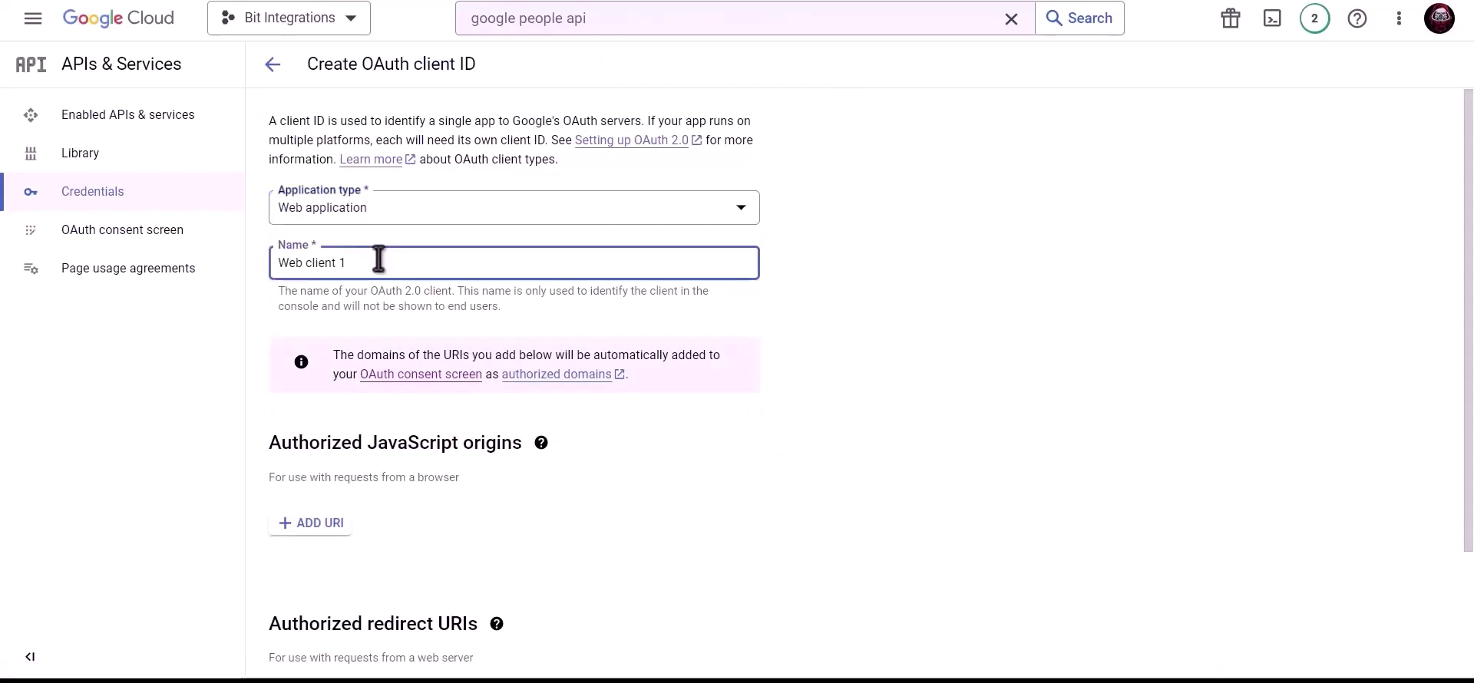
{"action": "triple_click", "coordinate": [434, 261]}
{"action": "type", "text": "Bit "}
{"action": "type", "text": "Integrations"}
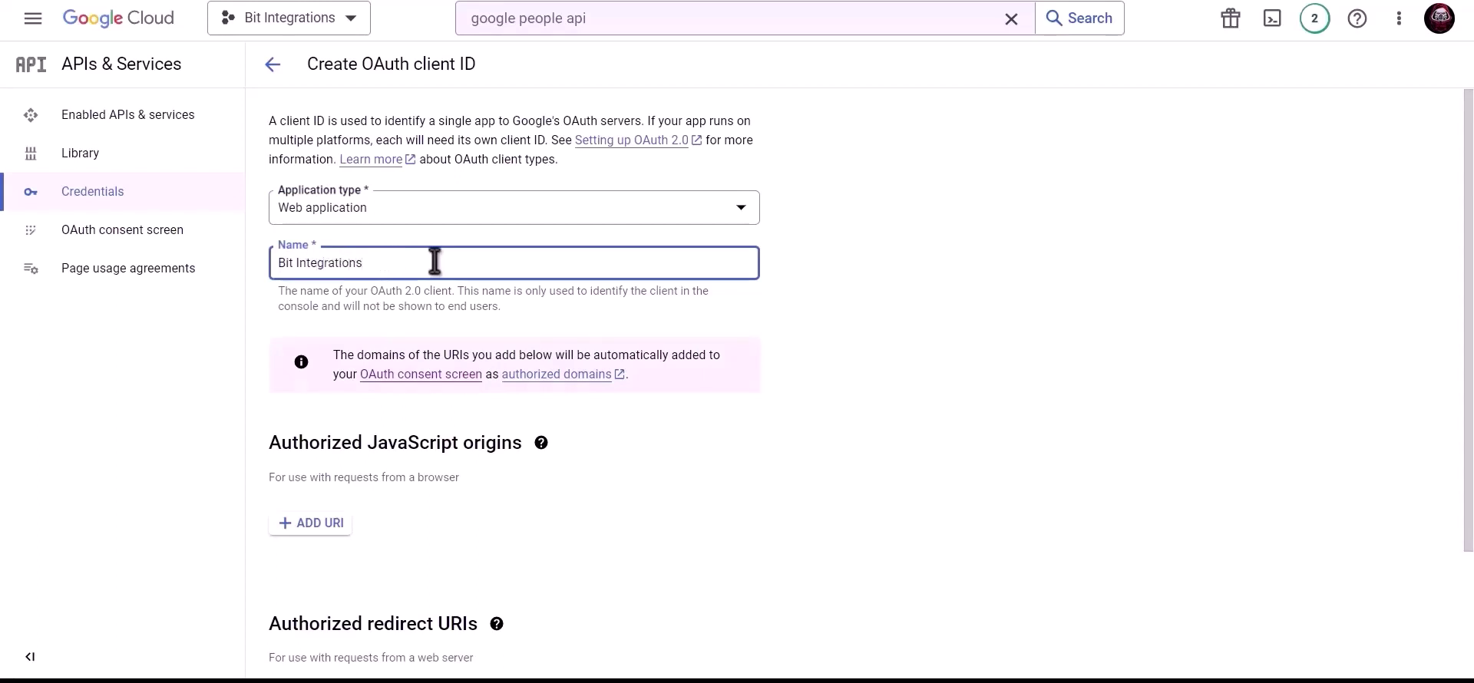
- Add the site's homepage URL as JavaScript origin and its redirect URI, then create the client
{"action": "left_click", "coordinate": [314, 525]}
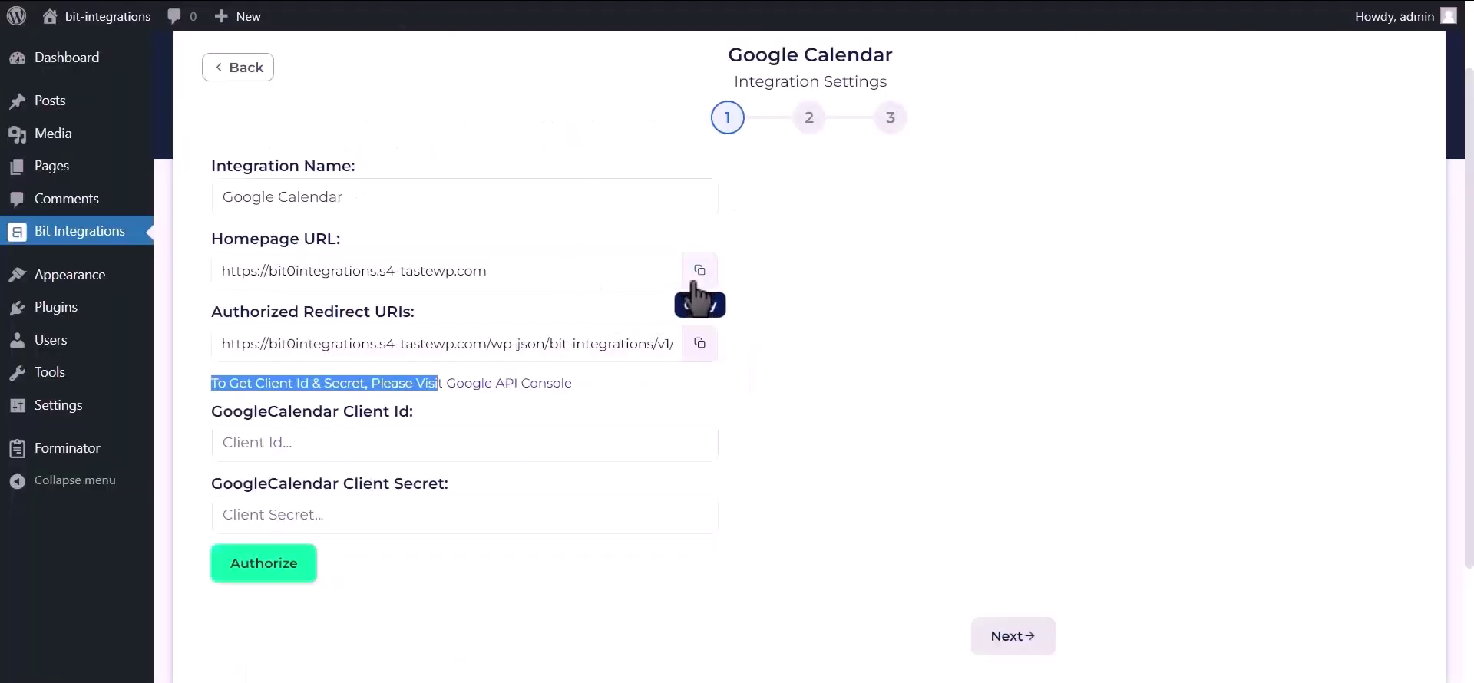
{"action": "left_click", "coordinate": [699, 272]}
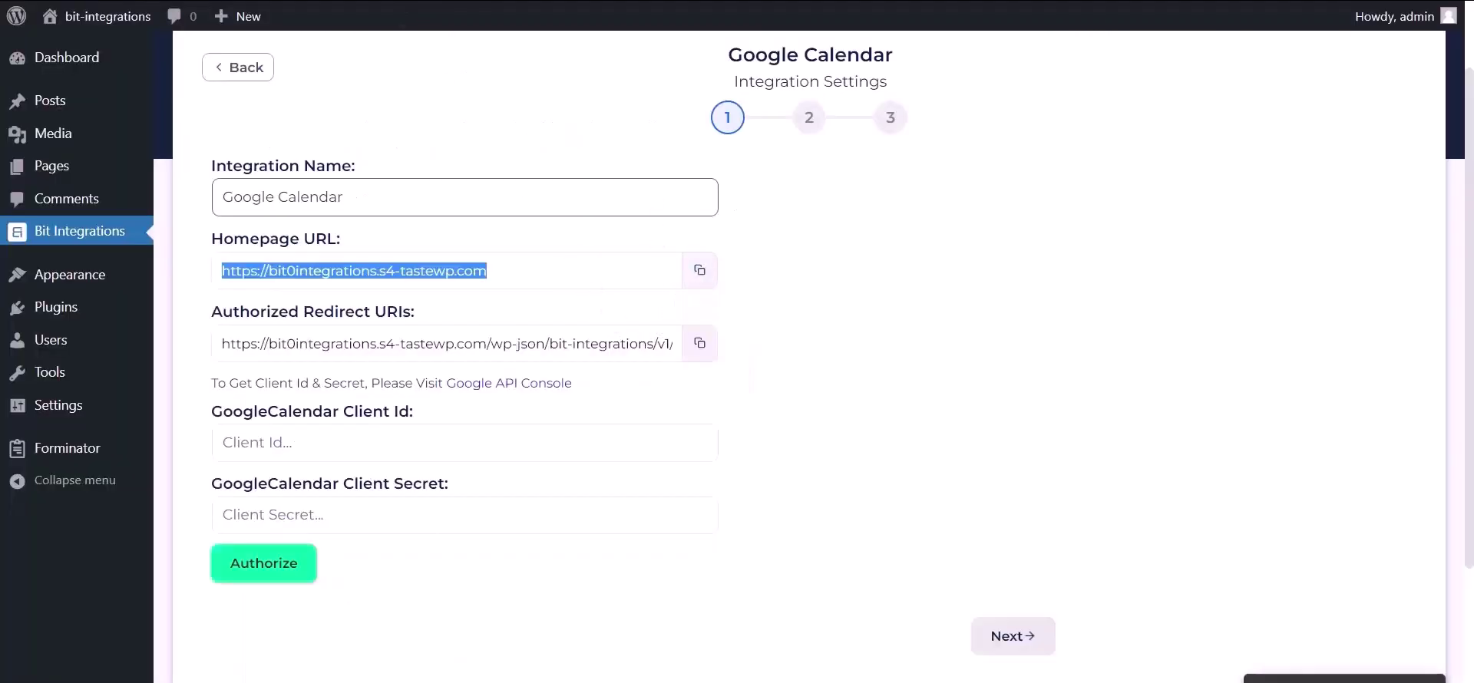
{"action": "key", "text": "ctrl+v"}
{"action": "scroll", "coordinate": [449, 475], "scroll_direction": "down", "scroll_amount": 3}
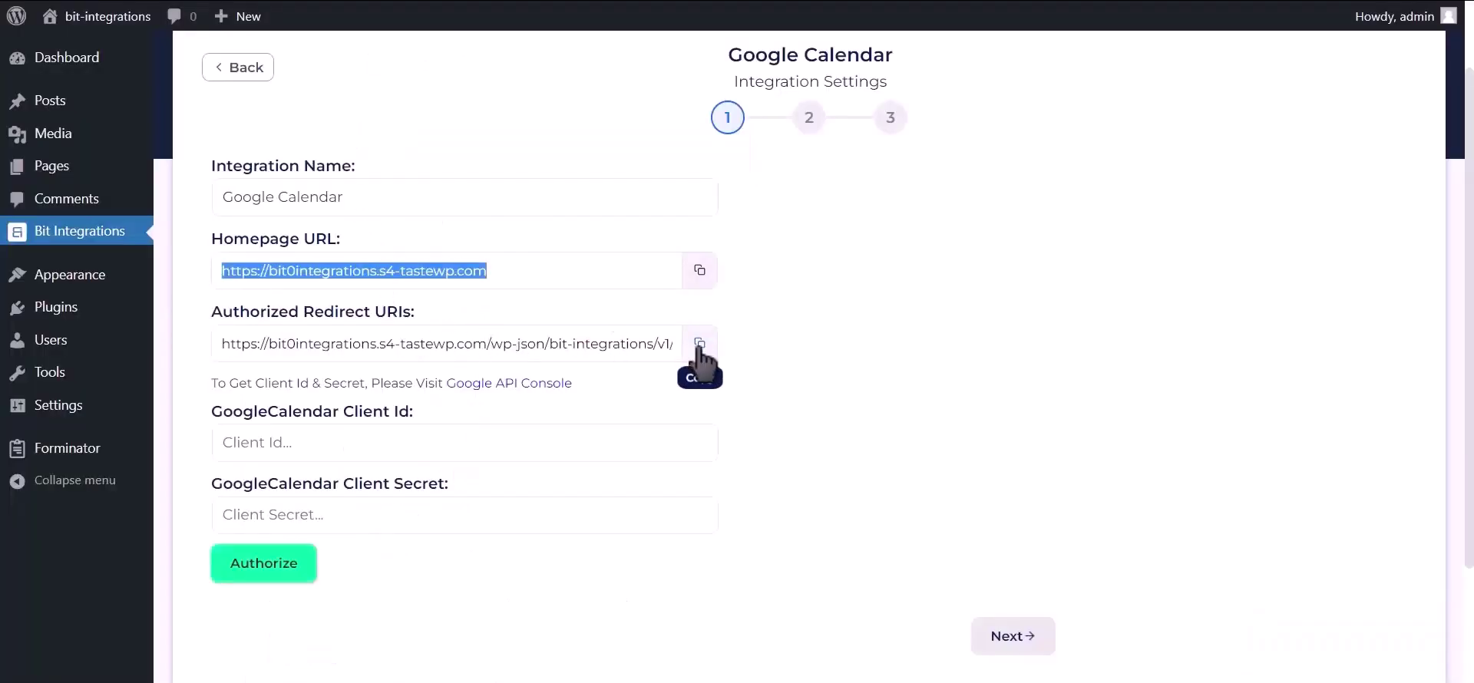
{"action": "left_click", "coordinate": [699, 346]}
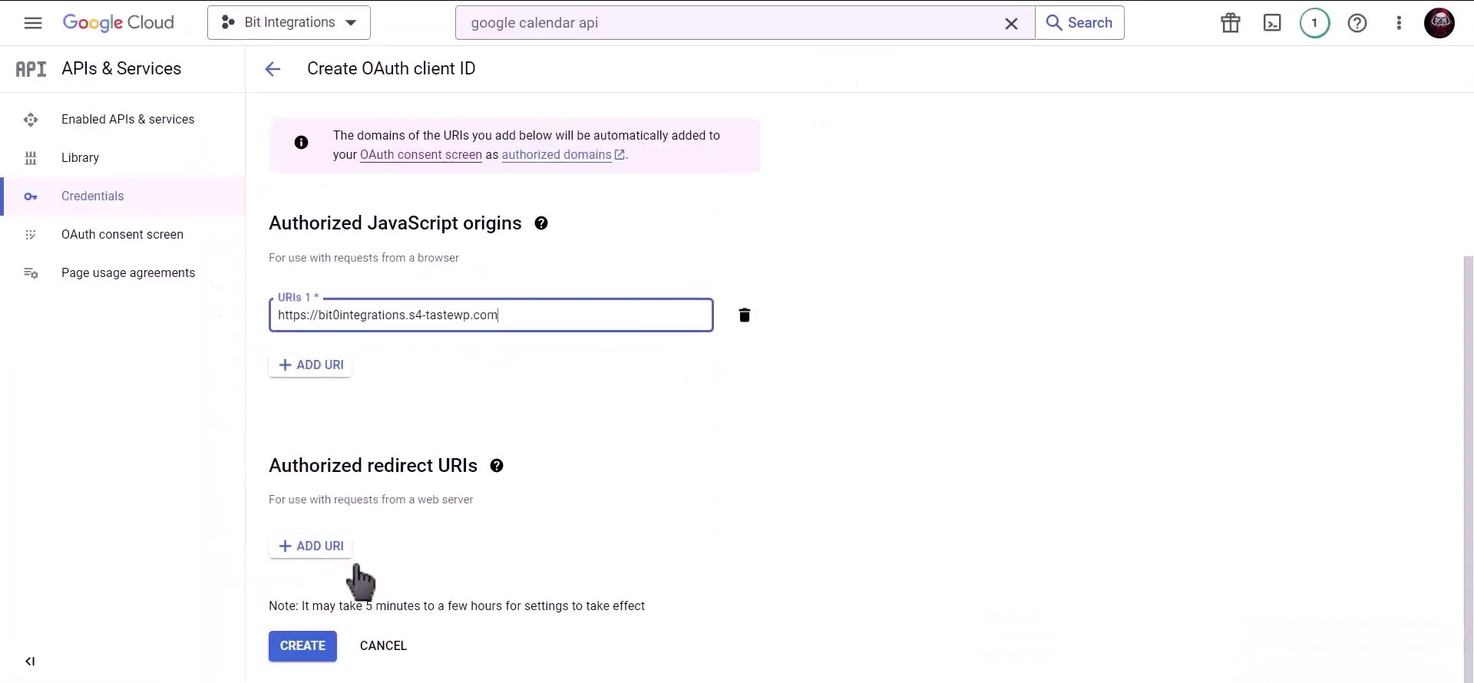
{"action": "left_click", "coordinate": [340, 553]}
{"action": "key", "text": "ctrl+v"}
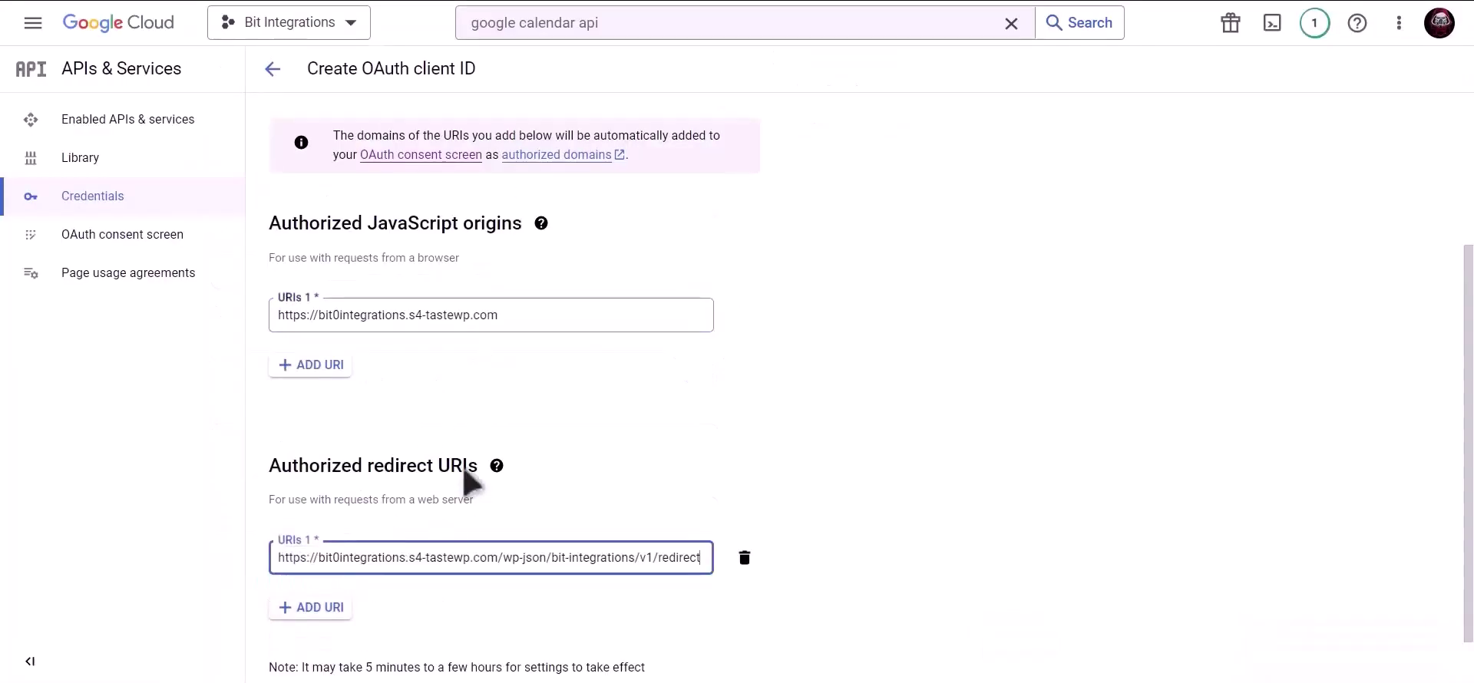
{"action": "scroll", "coordinate": [476, 484], "scroll_direction": "down", "scroll_amount": 1}
{"action": "left_click", "coordinate": [307, 649]}
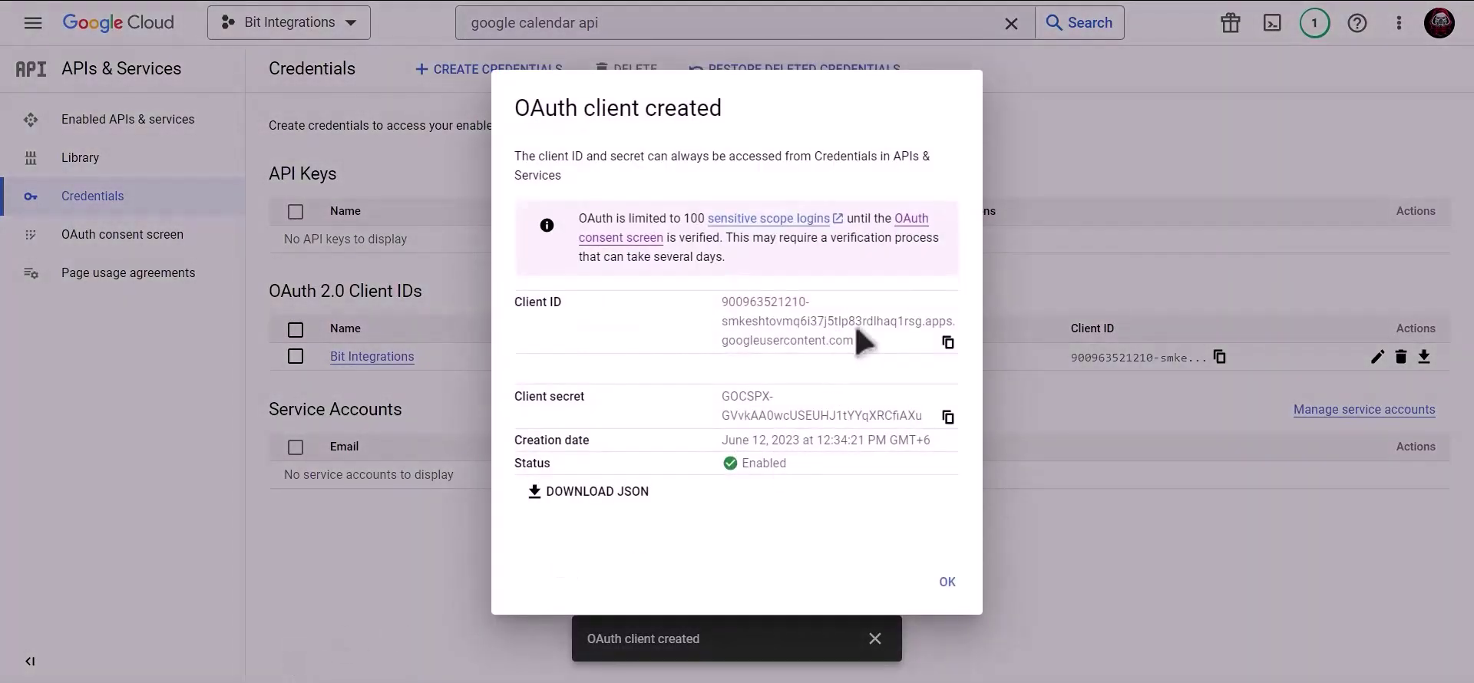
- Paste the new client ID into the Google Calendar Client Id field
{"action": "left_click", "coordinate": [948, 341]}
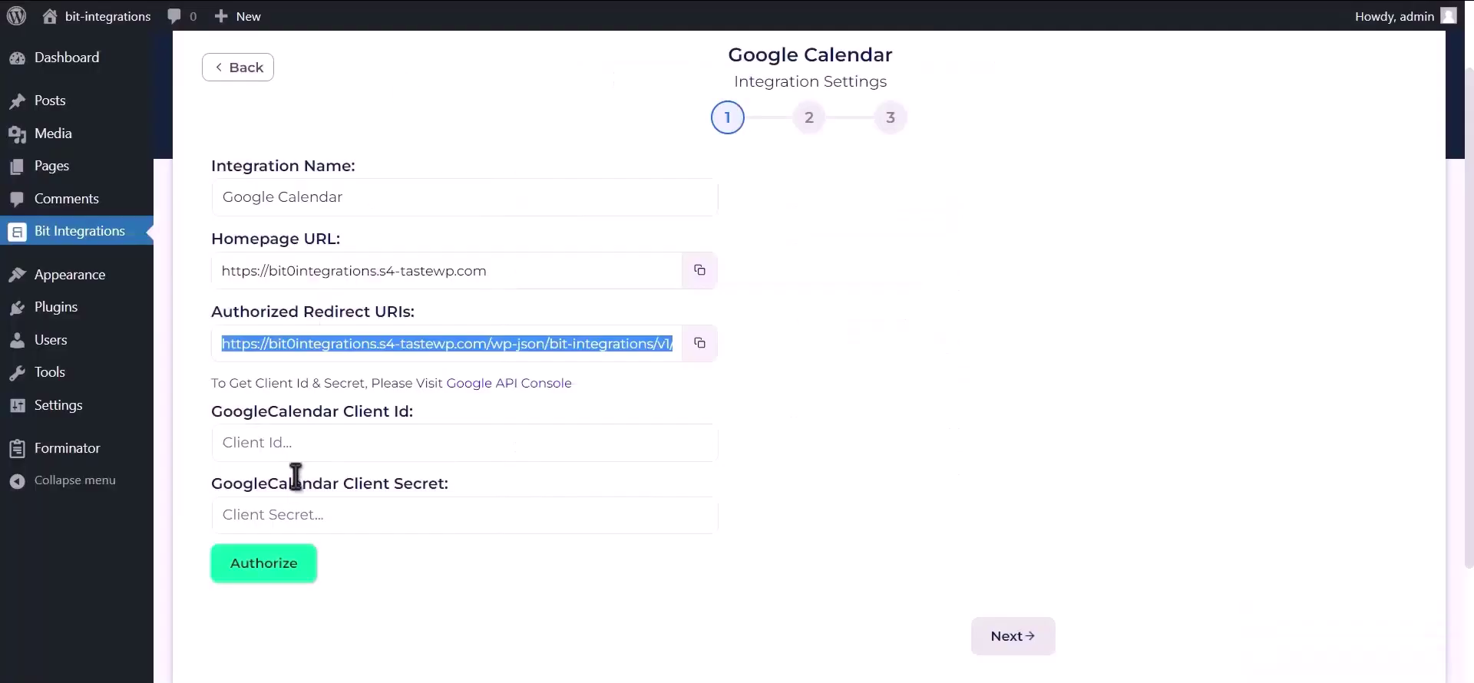
{"action": "left_click", "coordinate": [323, 443]}
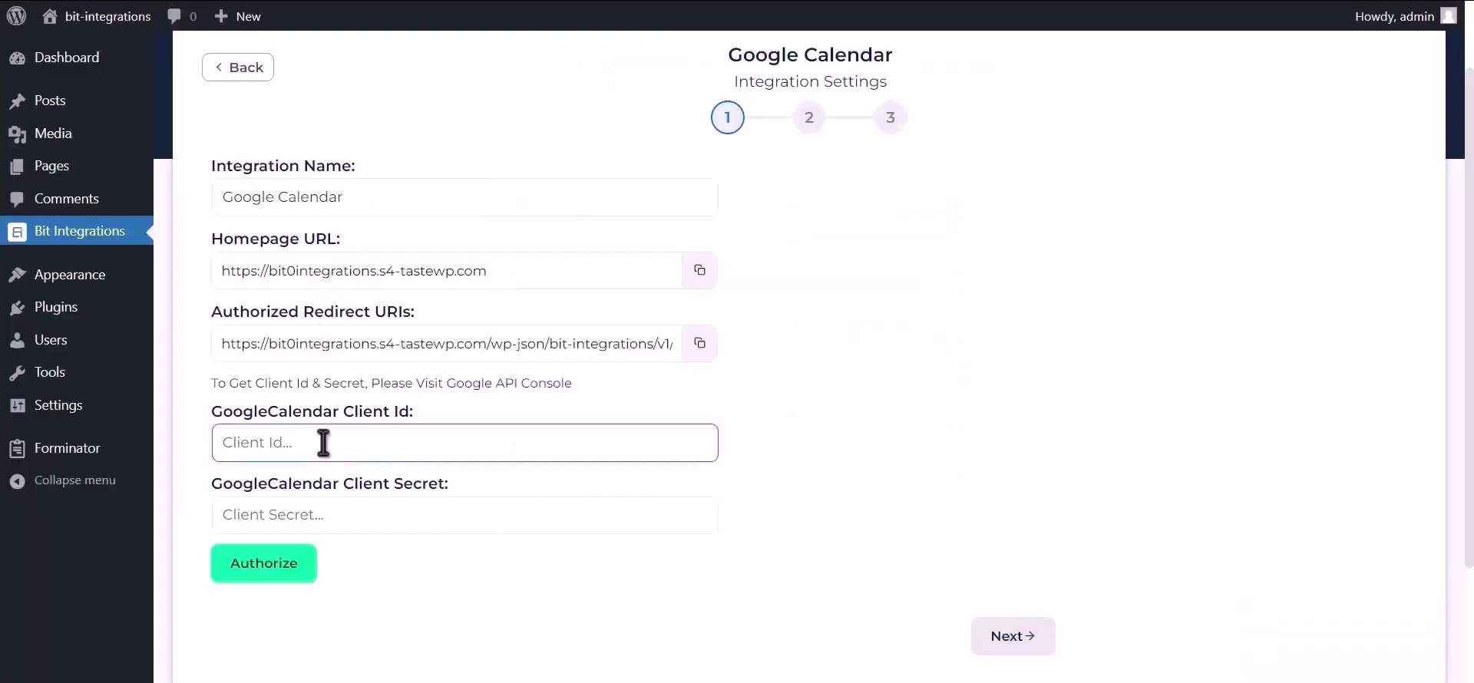
{"action": "key", "text": "ctrl+v"}
{"action": "key", "text": "alt+Tab"}
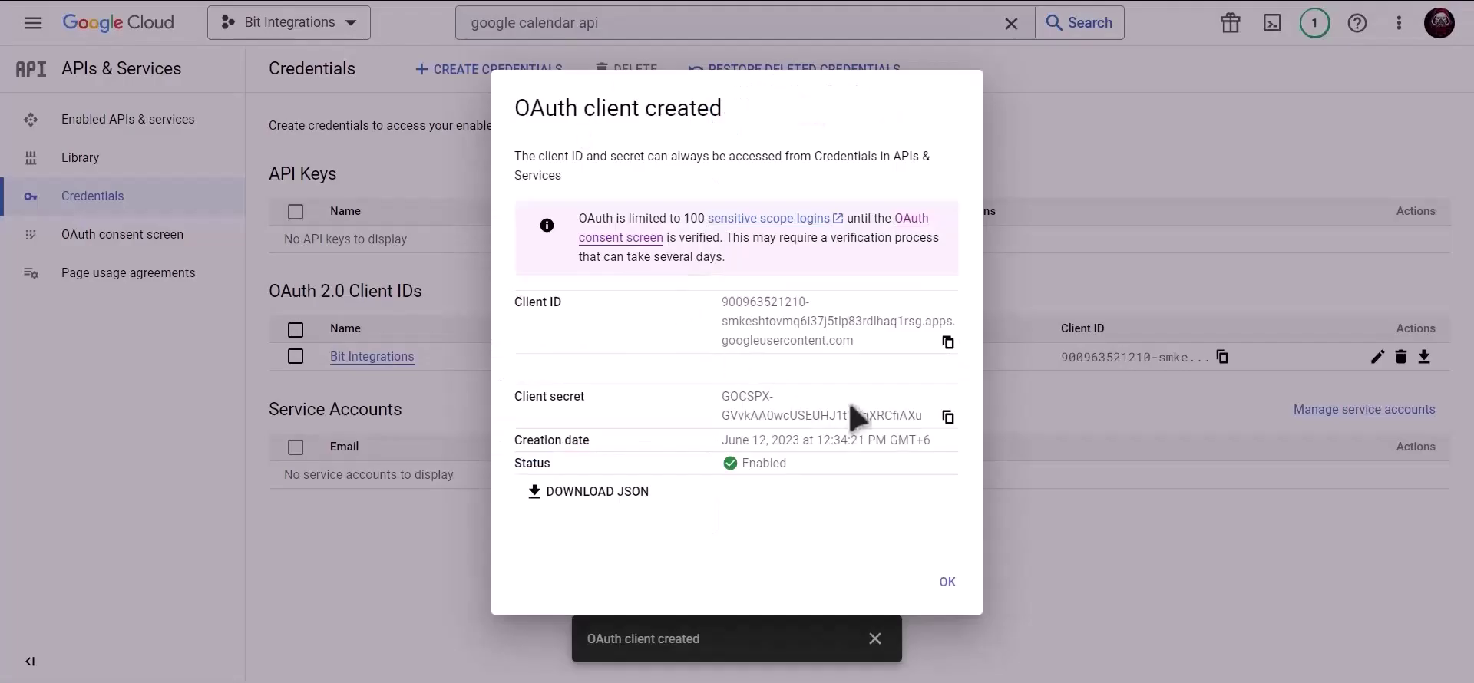
- Paste the client secret into the Client Secret field and start Google authorization
{"action": "left_click", "coordinate": [948, 417]}
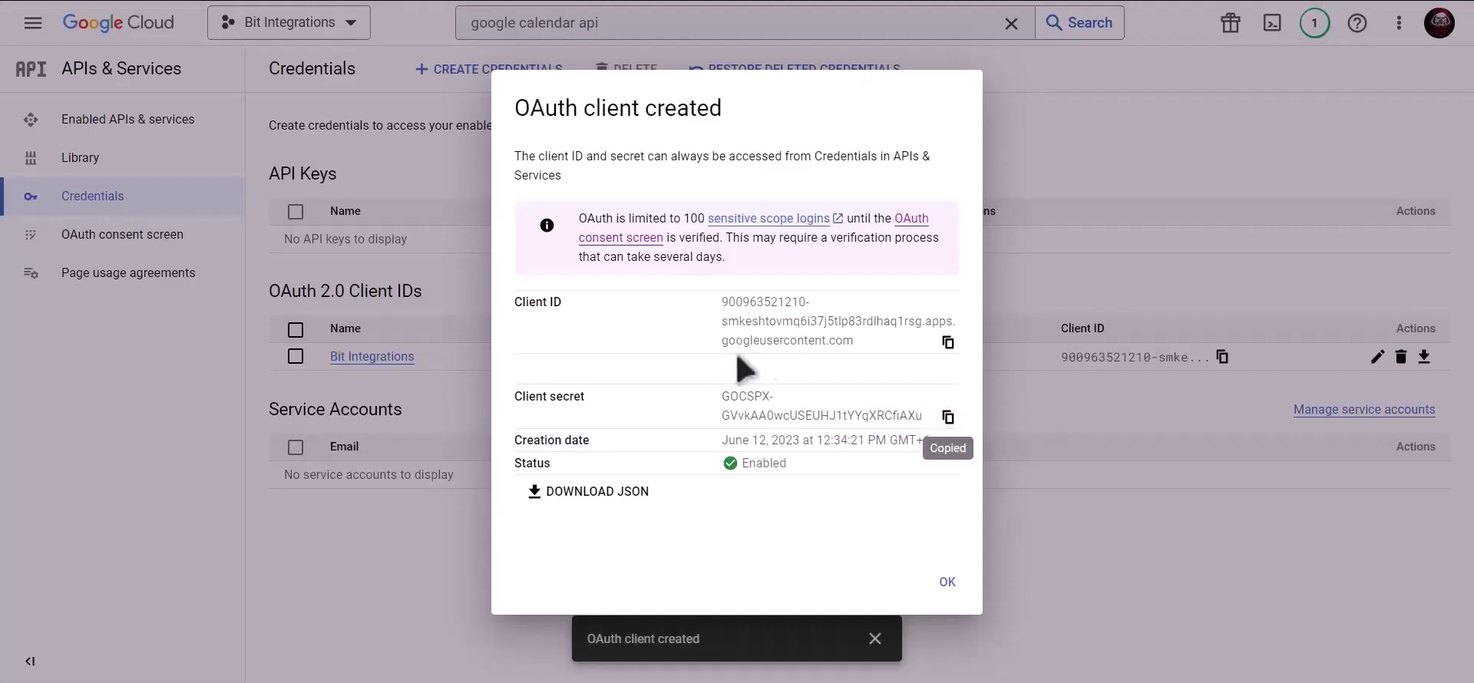
{"action": "key", "text": "alt+Tab"}
{"action": "left_click", "coordinate": [356, 510]}
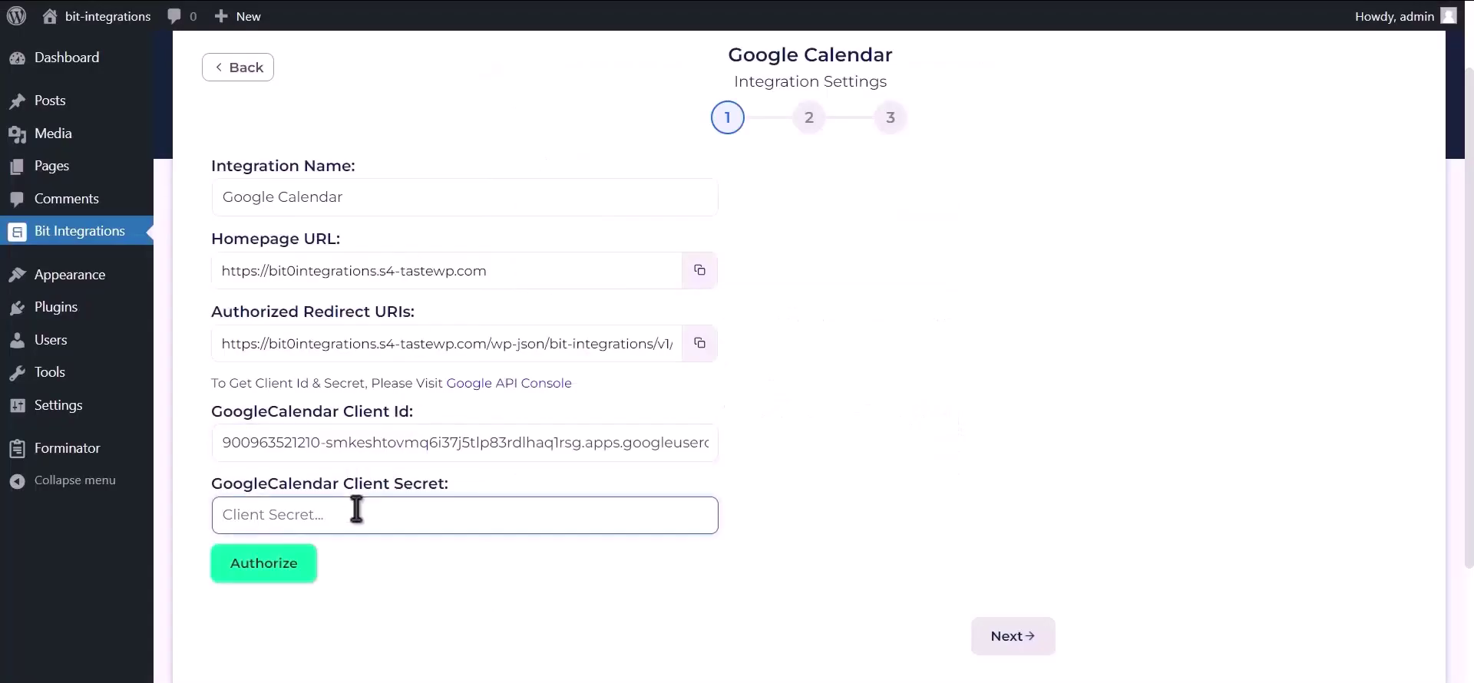
{"action": "key", "text": "ctrl+v"}
{"action": "left_click", "coordinate": [282, 570]}
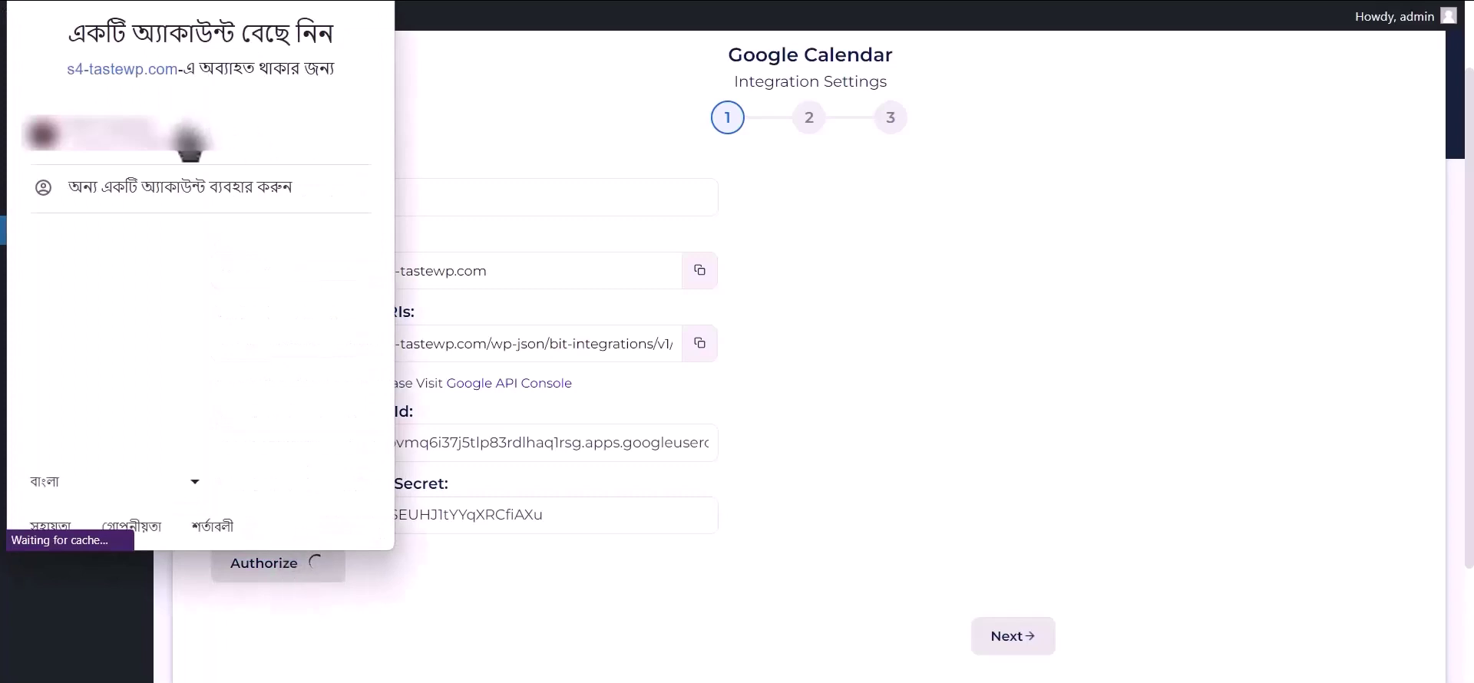
- Choose the Google account, proceed past the unverified-app warning, and grant Google Calendar access
{"action": "left_click", "coordinate": [273, 151]}
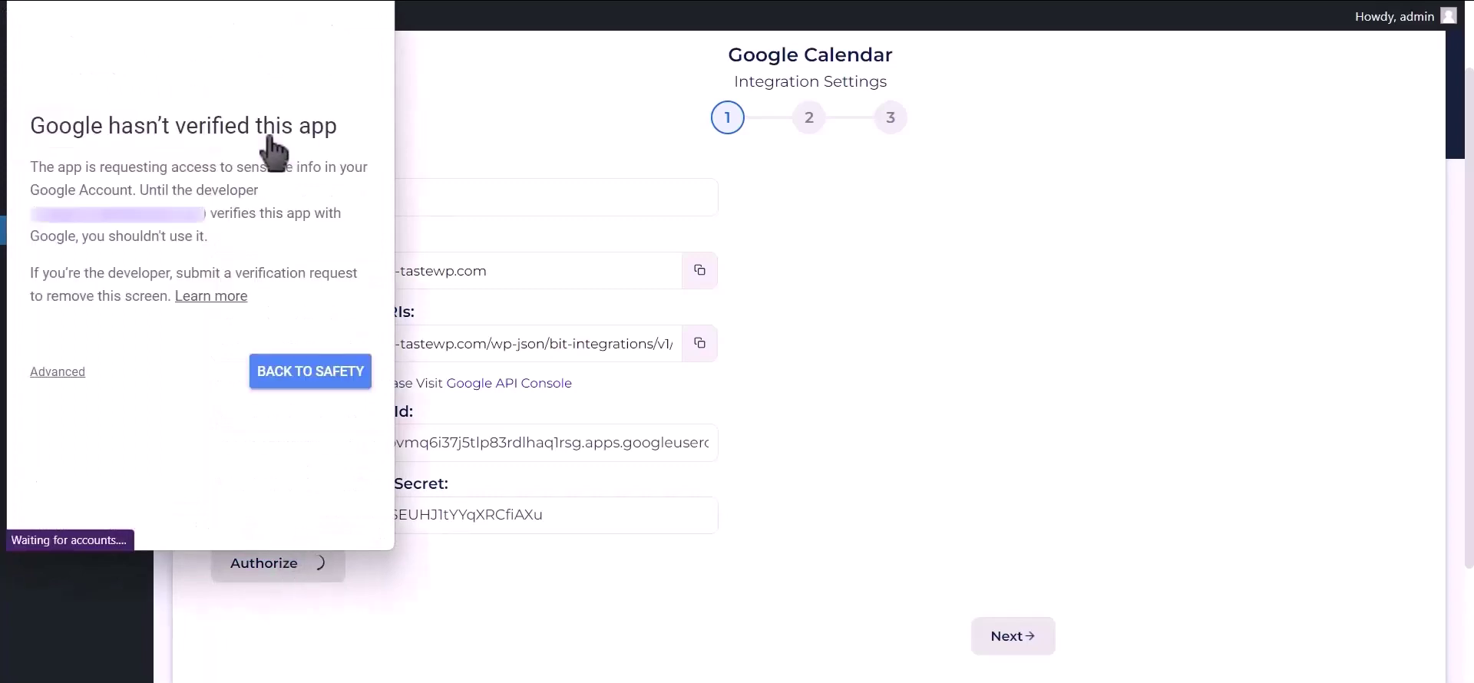
{"action": "left_click", "coordinate": [60, 375]}
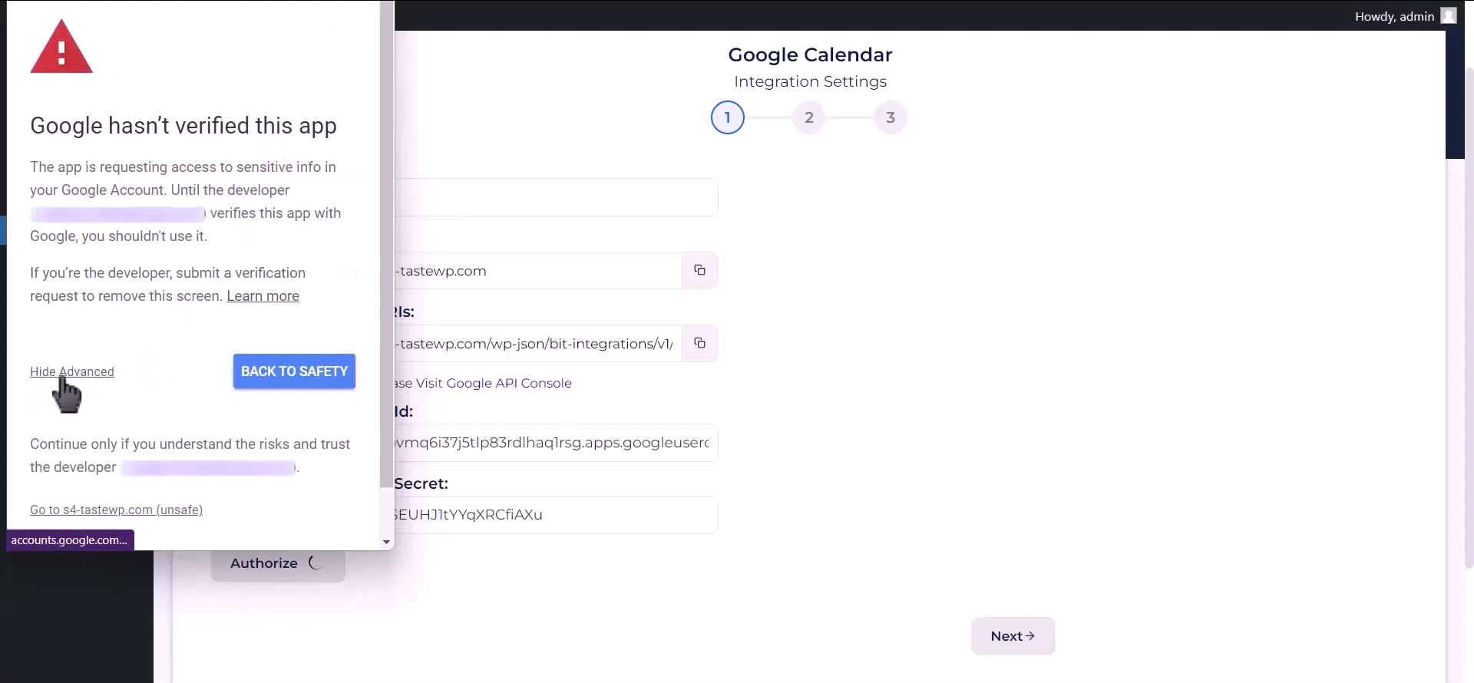
{"action": "left_click", "coordinate": [65, 510]}
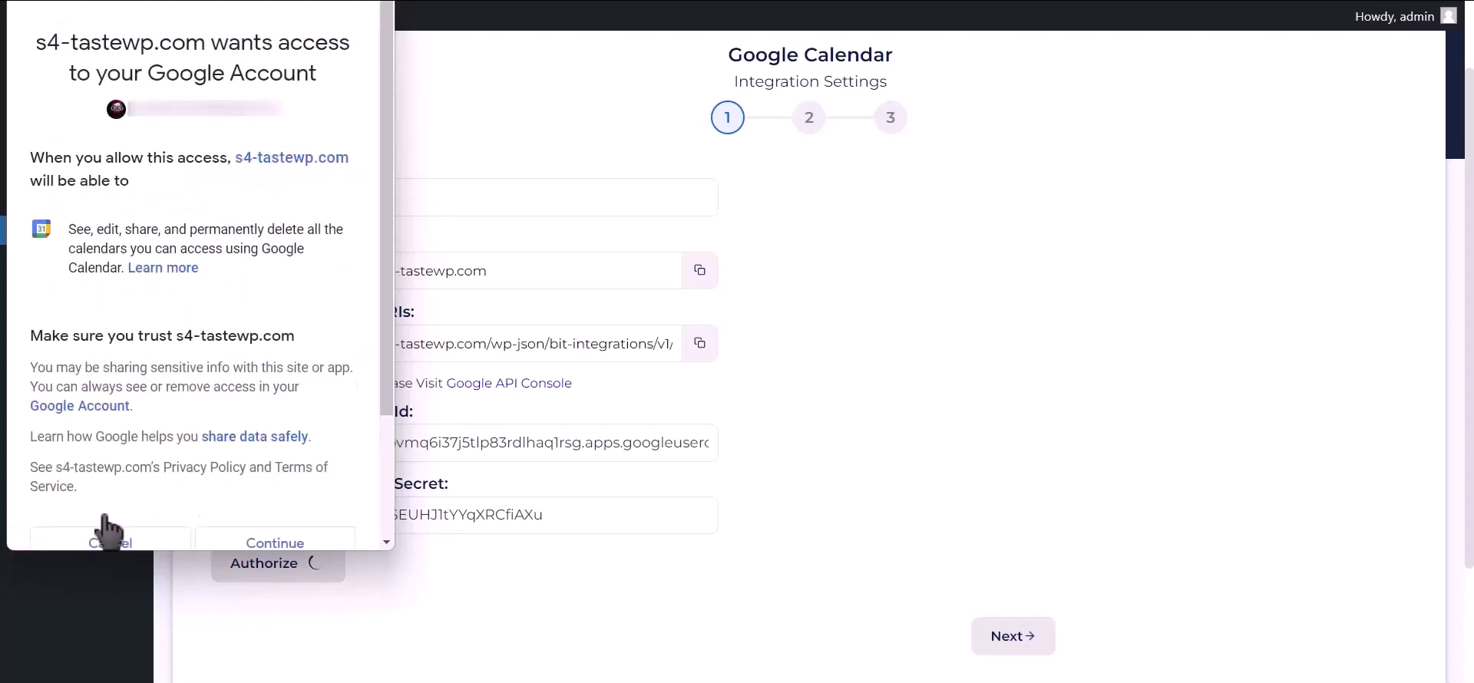
{"action": "left_click", "coordinate": [308, 544]}
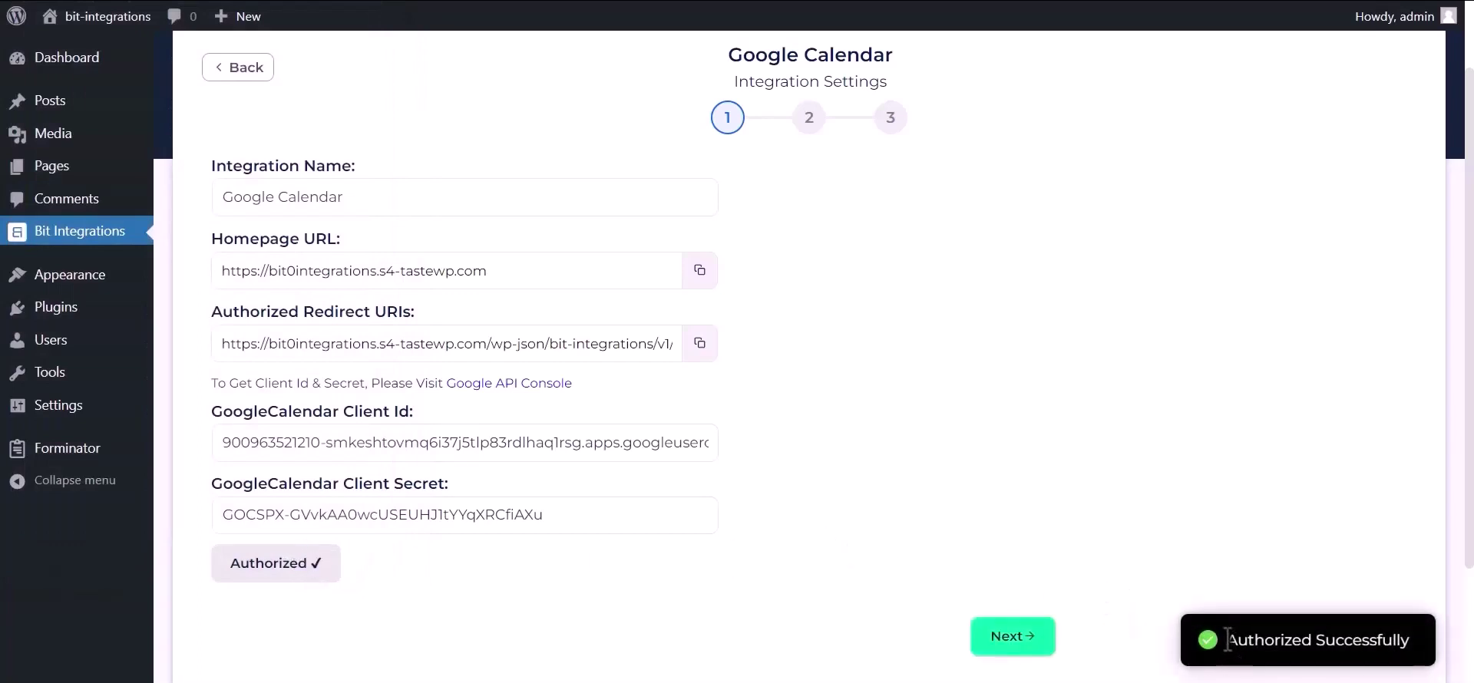
- On the mapping step, choose the 'Bit Integrations (owner)' calendar and the Asia/Dhaka time zone
{"action": "left_click_drag", "start_coordinate": [1227, 639], "coordinate": [1434, 640]}
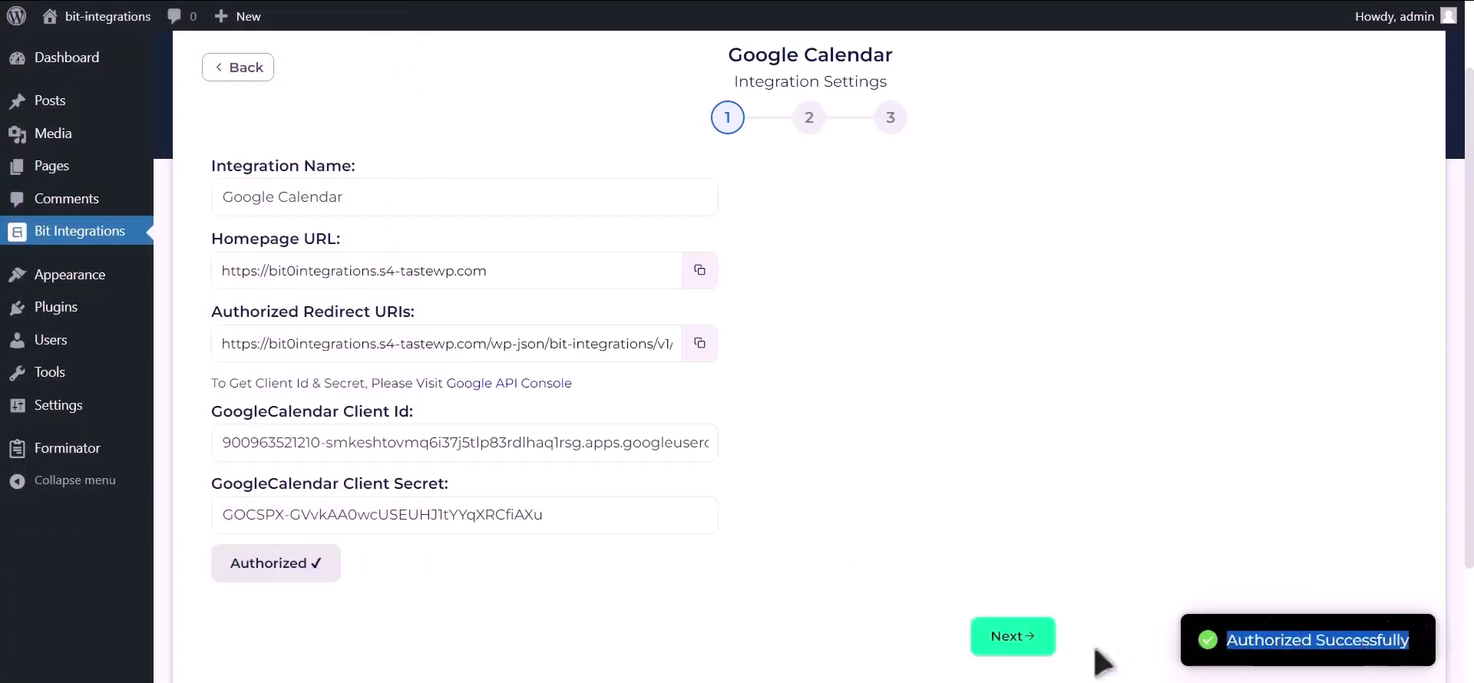
{"action": "left_click", "coordinate": [1026, 644]}
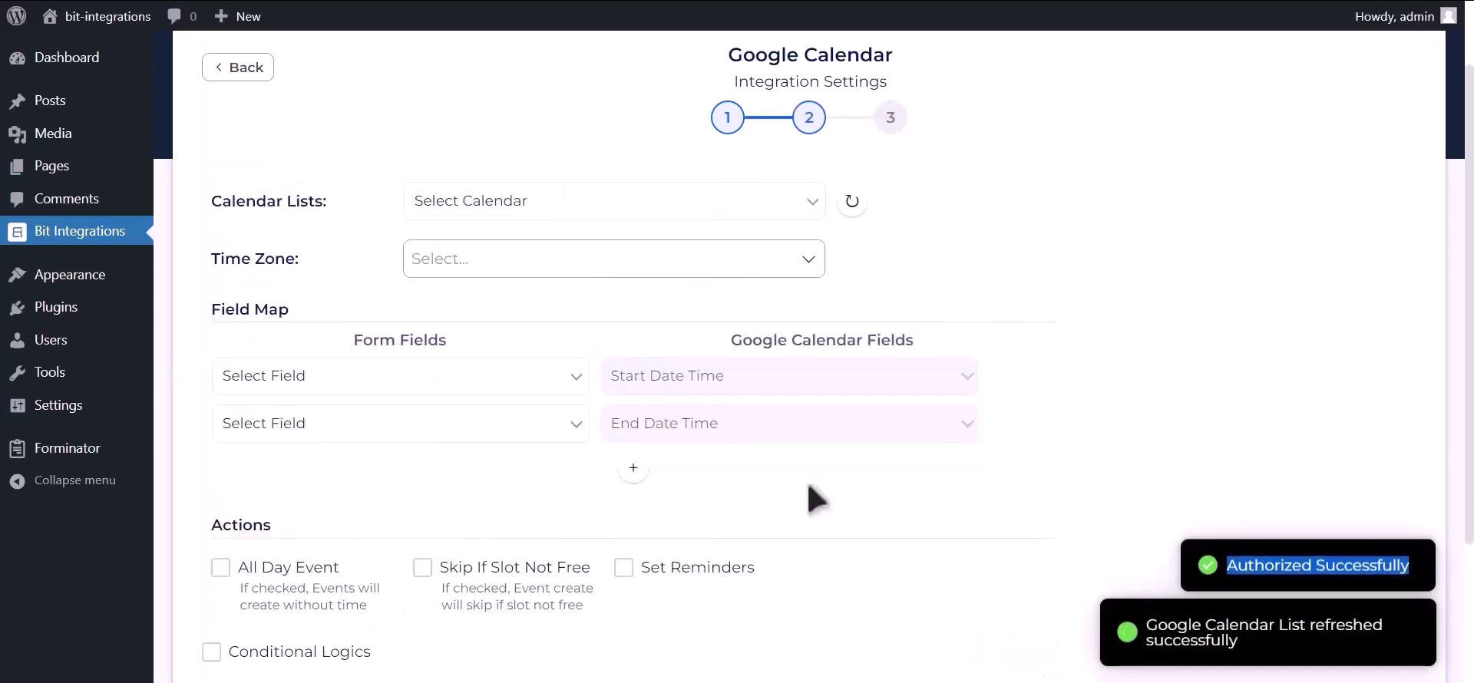
{"action": "left_click", "coordinate": [579, 207]}
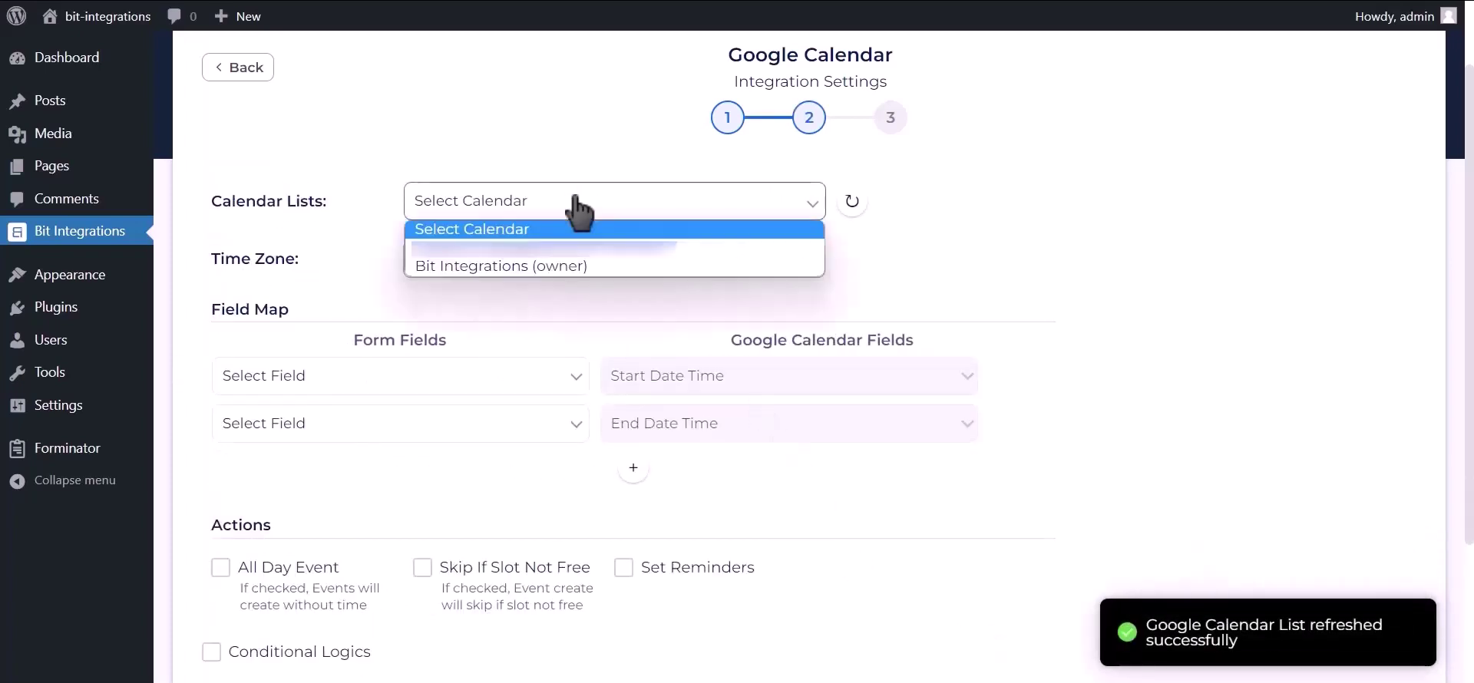
{"action": "left_click", "coordinate": [568, 267]}
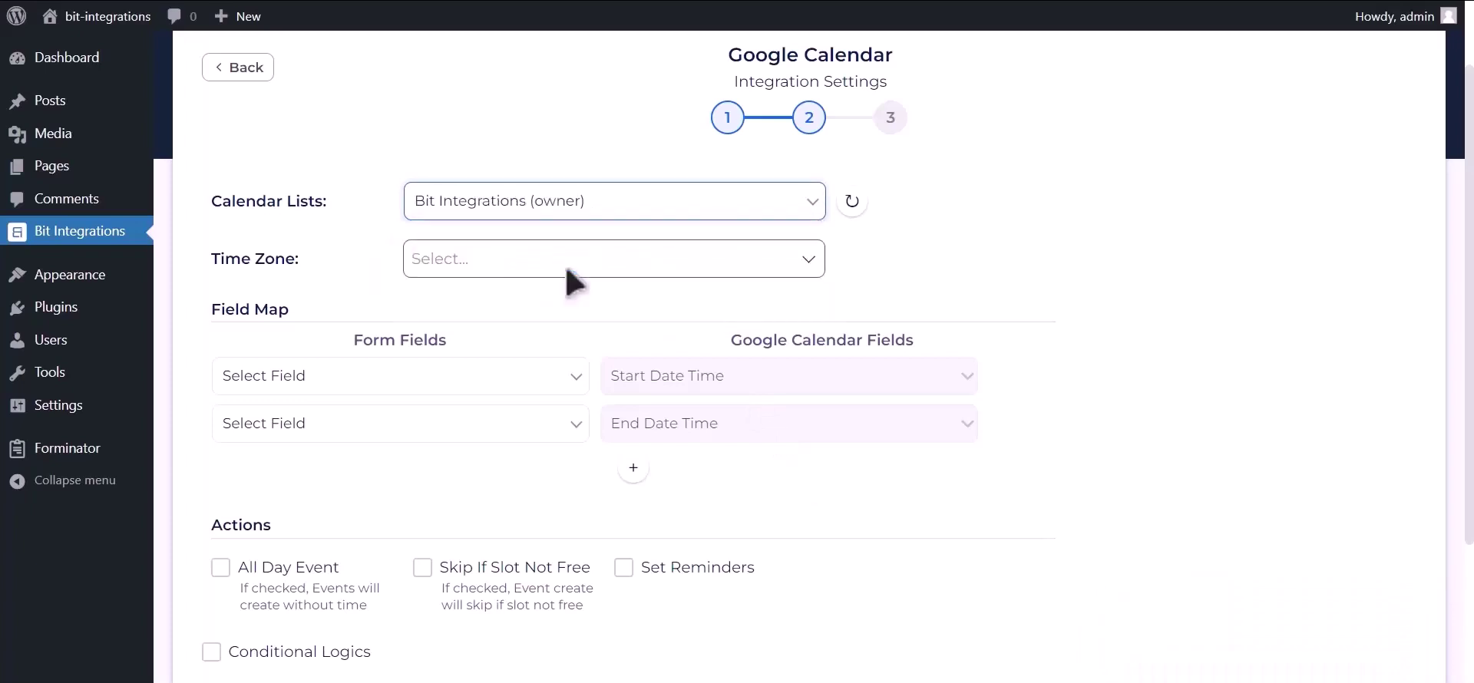
{"action": "left_click", "coordinate": [543, 261]}
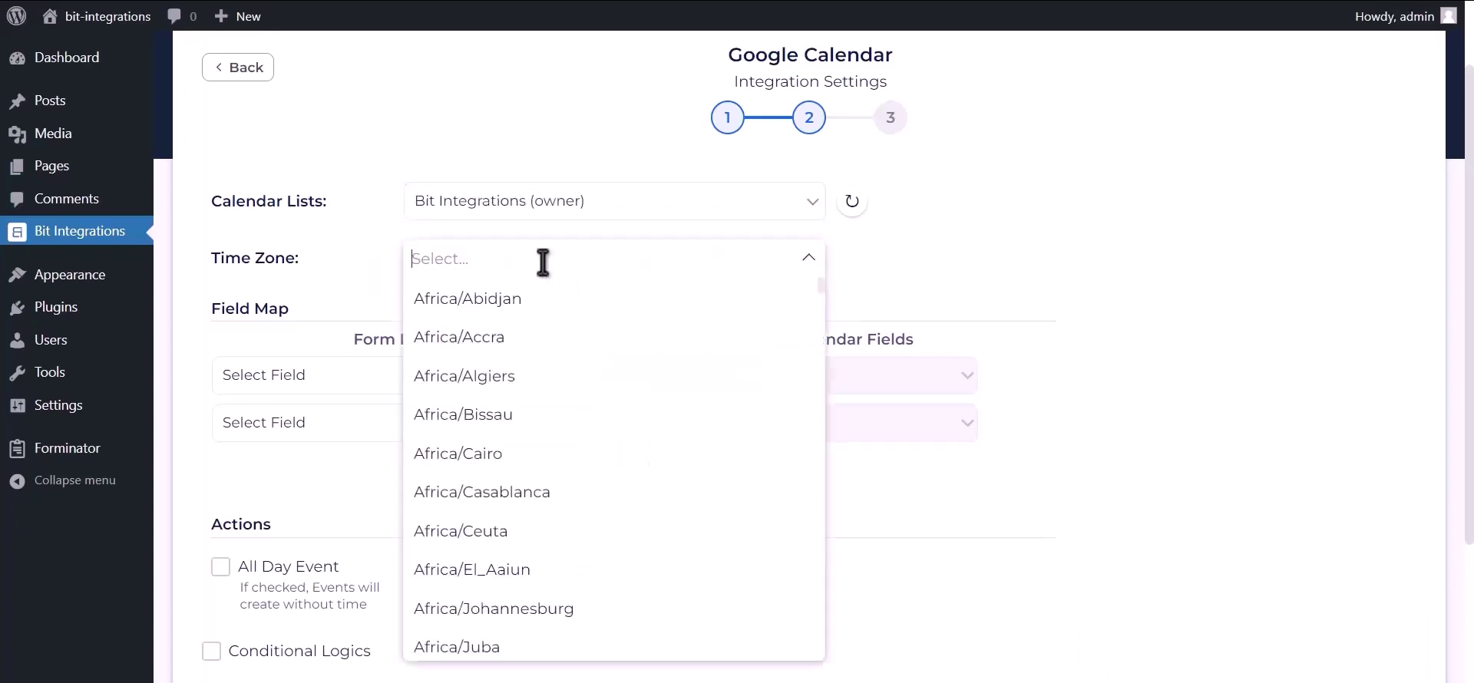
{"action": "type", "text": "dhaka"}
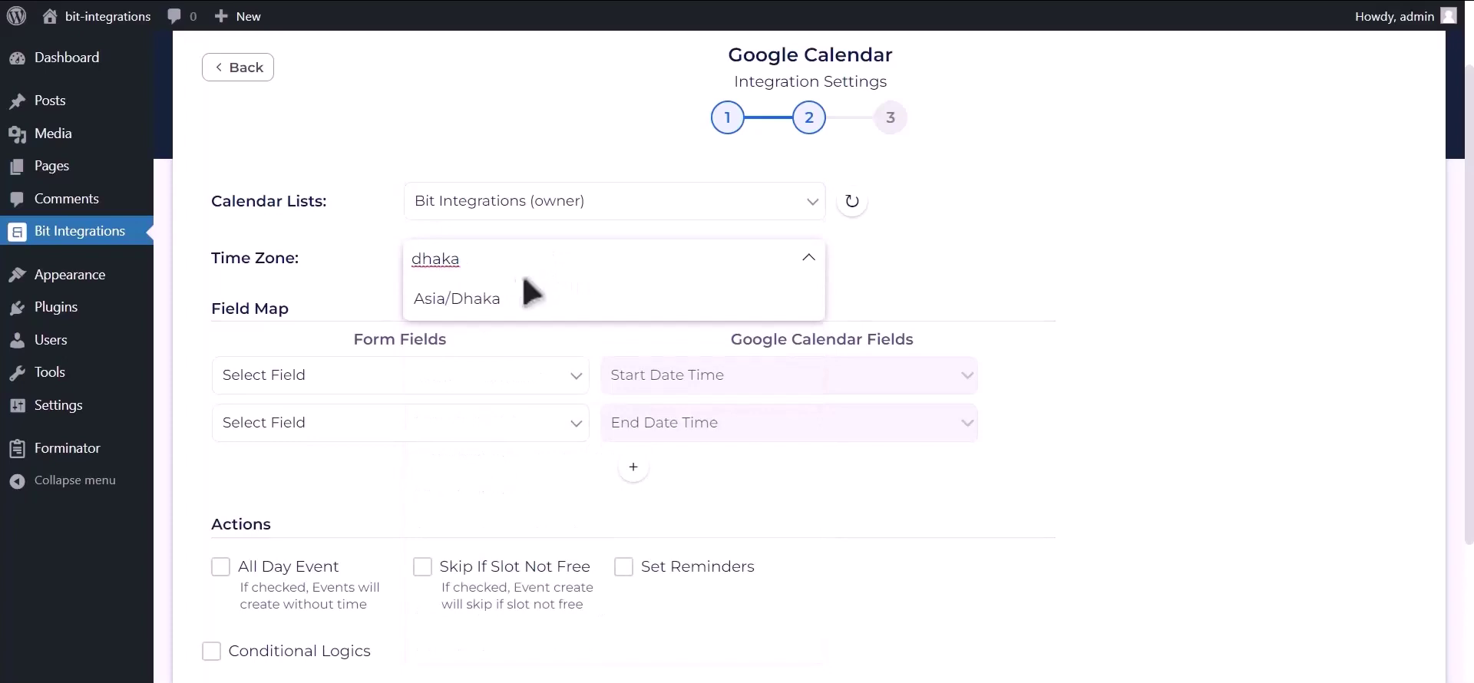
{"action": "left_click", "coordinate": [528, 304]}
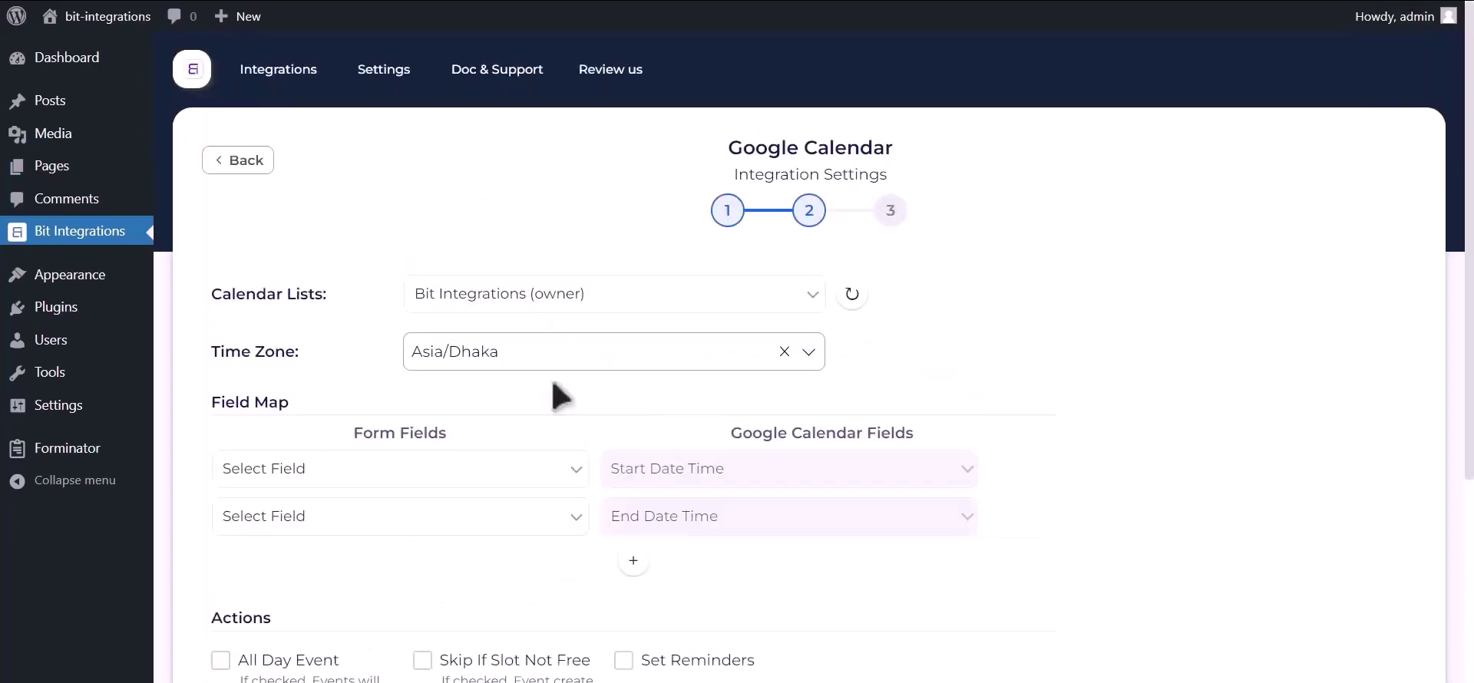
- Map Date-1 to the event start and end date times
{"action": "scroll", "coordinate": [556, 391], "scroll_direction": "down", "scroll_amount": 2}
{"action": "left_click", "coordinate": [442, 307]}
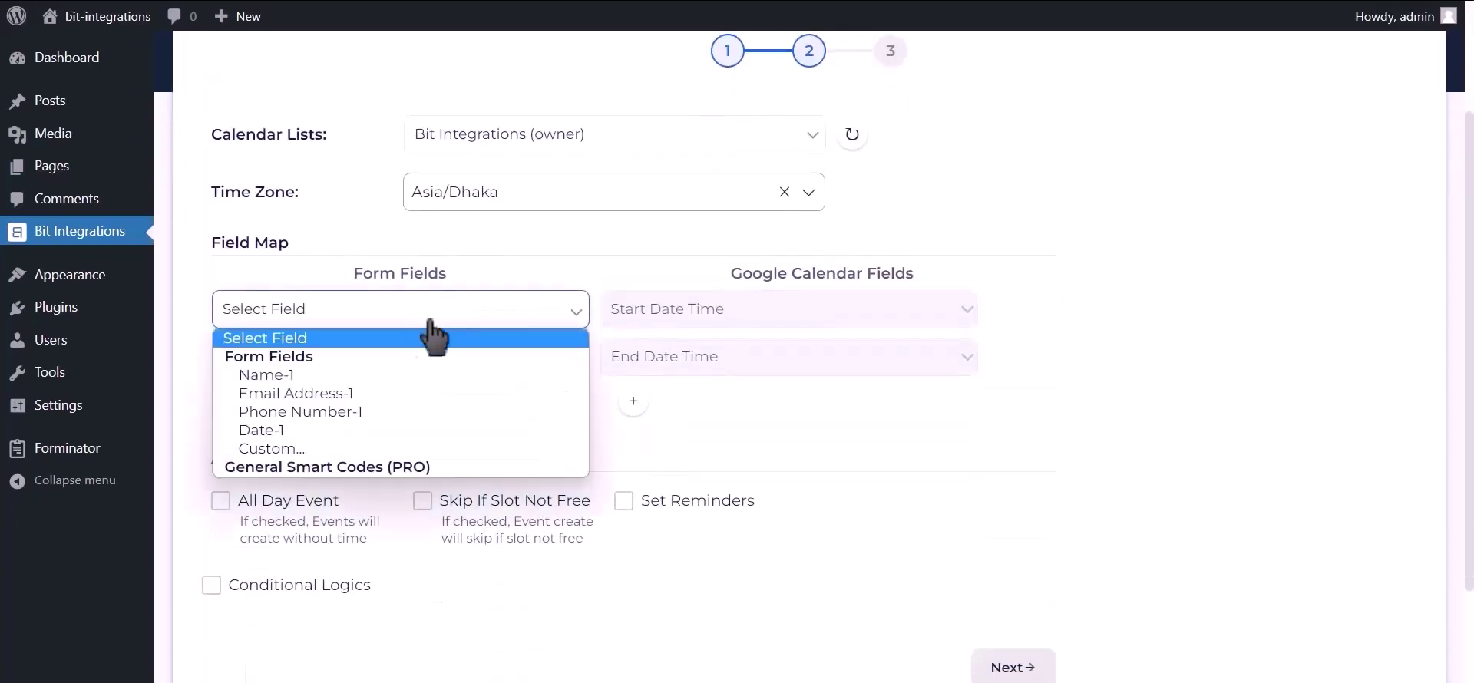
{"action": "left_click", "coordinate": [373, 427]}
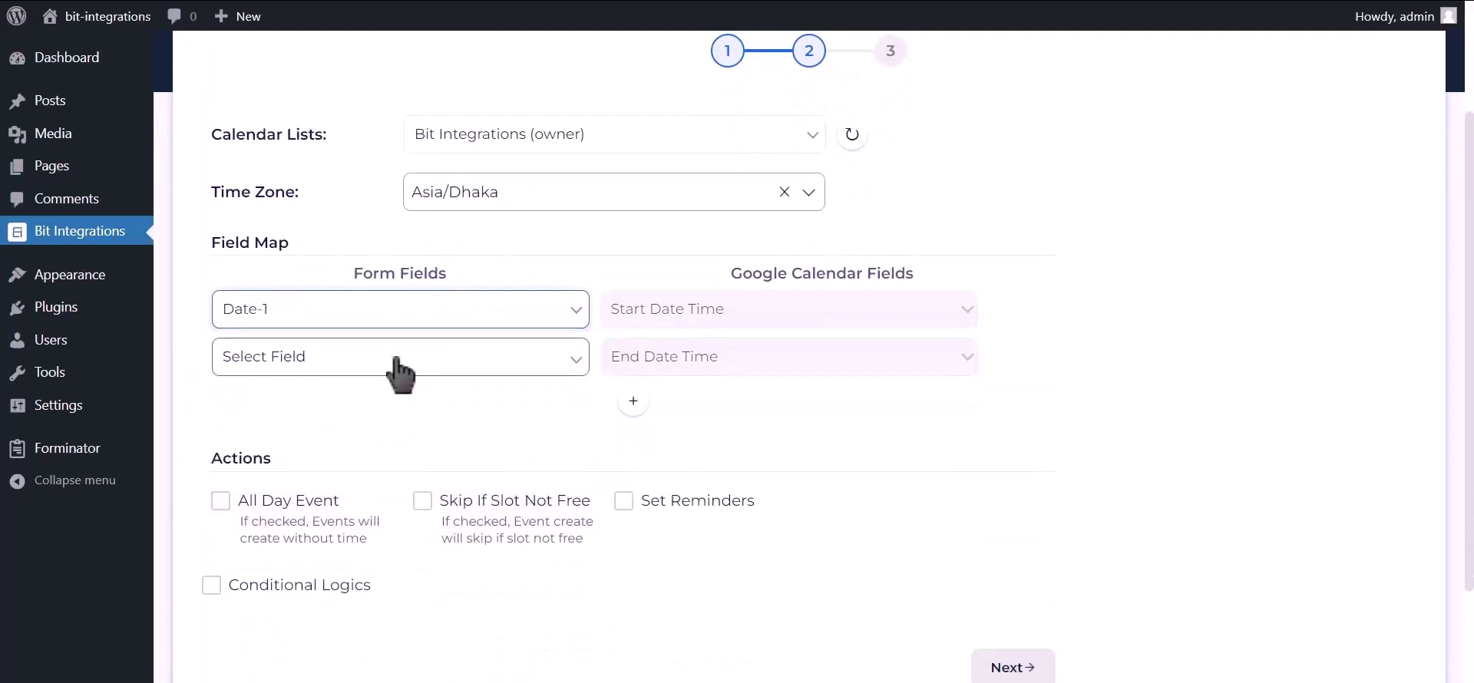
{"action": "left_click", "coordinate": [576, 358]}
{"action": "left_click", "coordinate": [323, 479]}
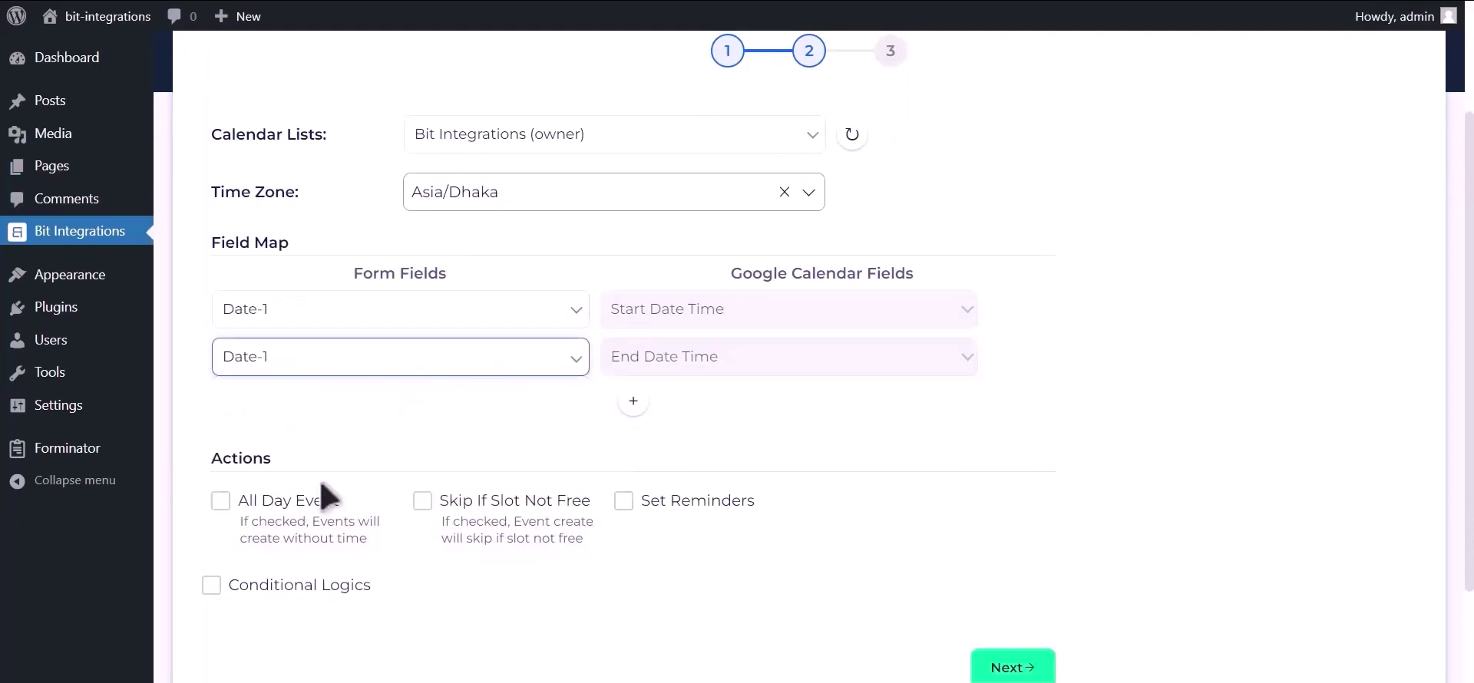
- Add mappings sending Email Address-1 to Description and Name-1 to the event Title
{"action": "left_click", "coordinate": [634, 400]}
{"action": "left_click", "coordinate": [372, 415]}
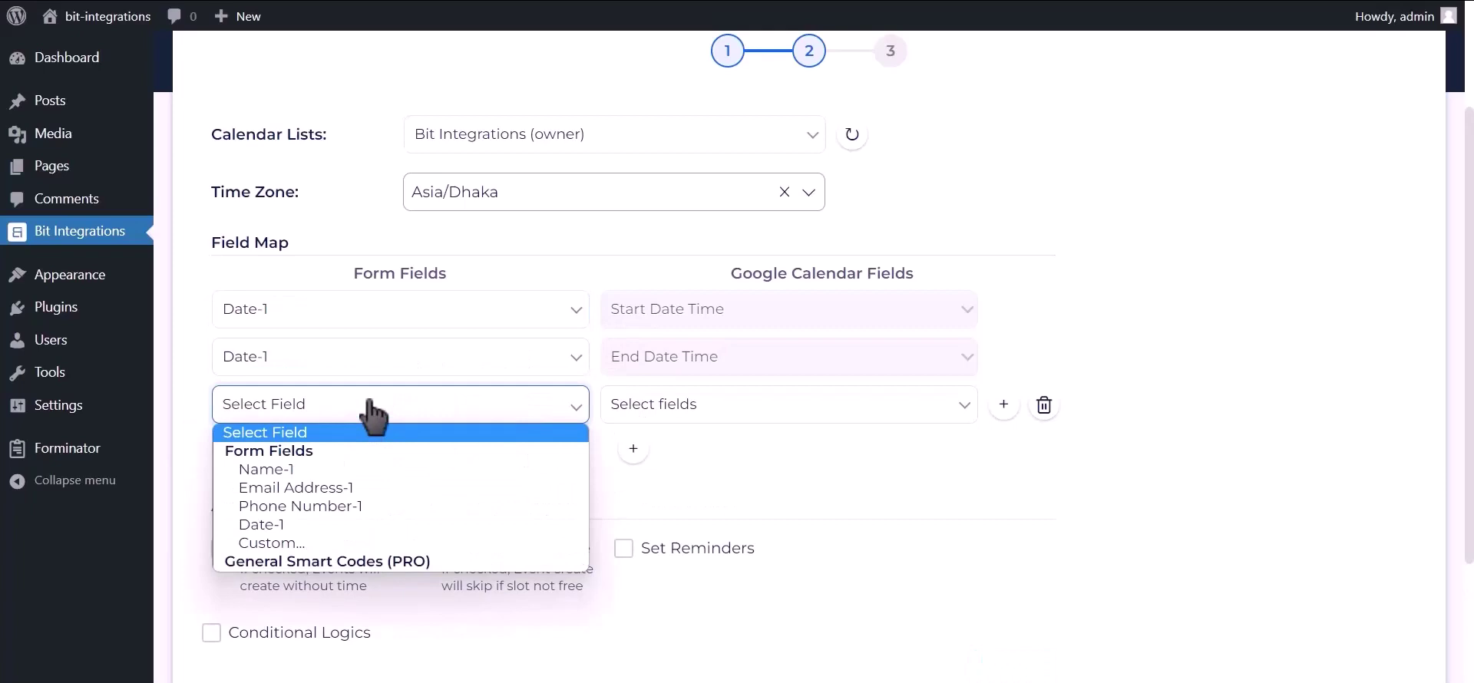
{"action": "left_click", "coordinate": [307, 488]}
{"action": "left_click", "coordinate": [631, 418]}
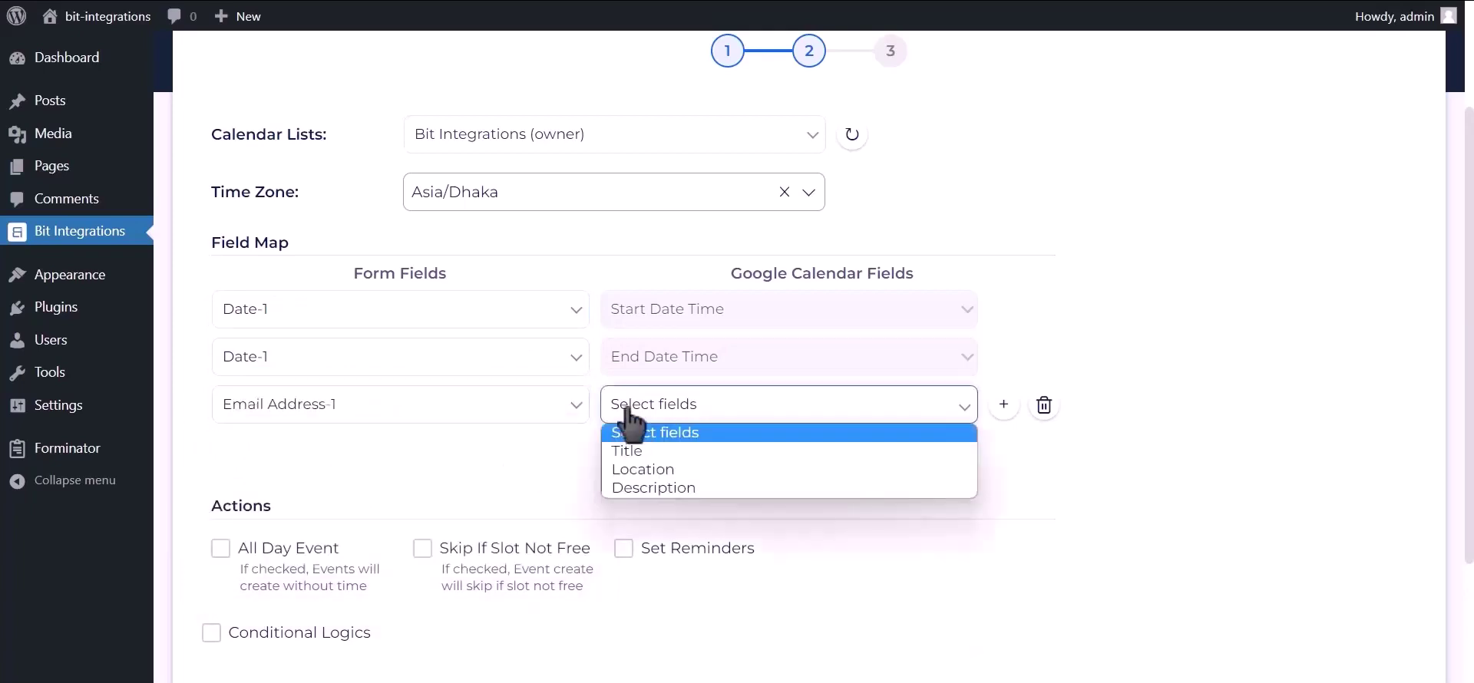
{"action": "left_click", "coordinate": [646, 490]}
{"action": "left_click", "coordinate": [634, 451]}
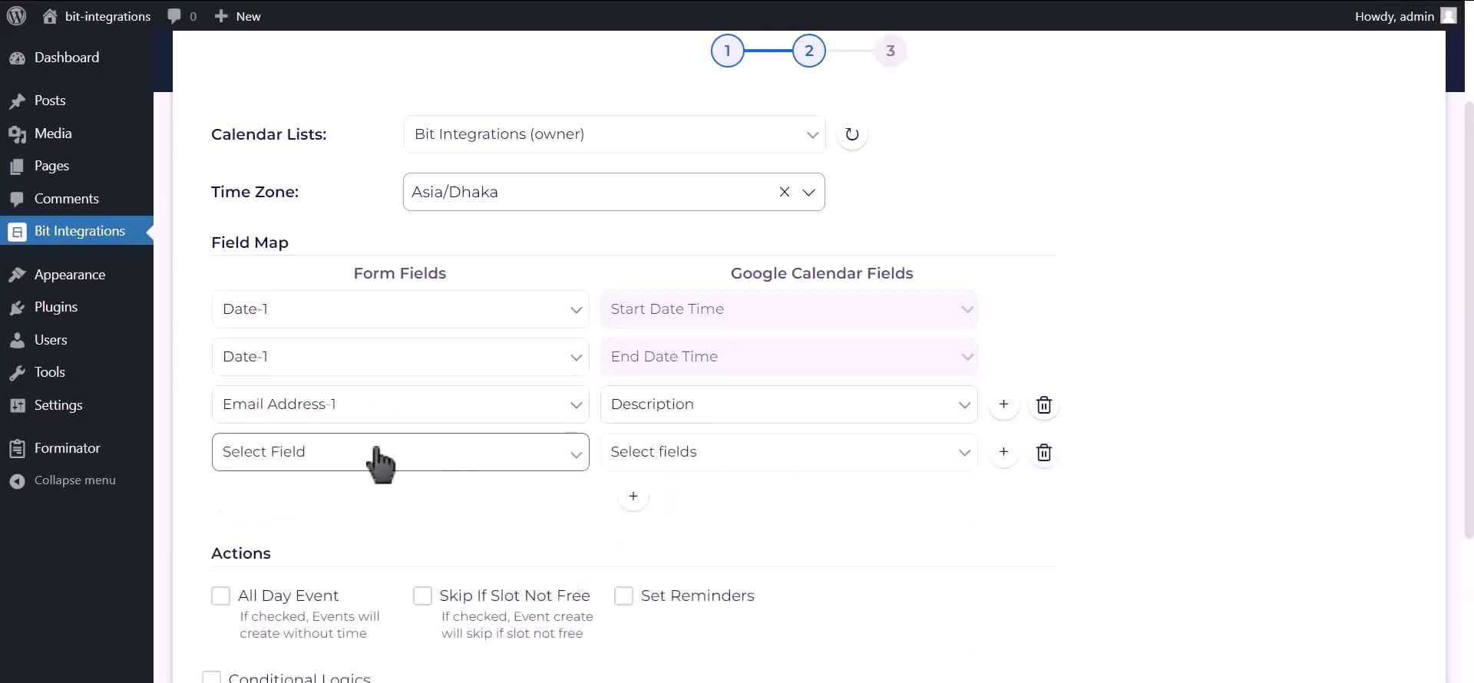
{"action": "left_click", "coordinate": [379, 456]}
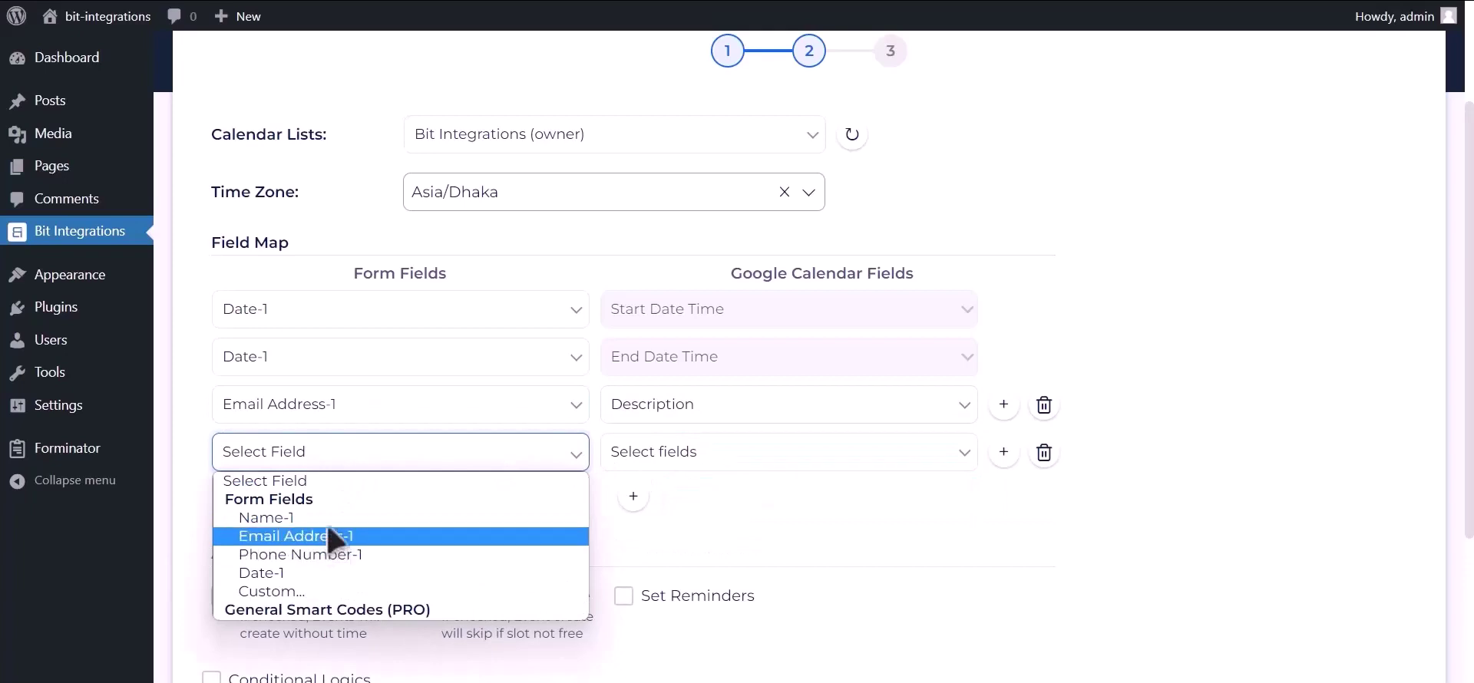
{"action": "left_click", "coordinate": [331, 519]}
{"action": "left_click", "coordinate": [669, 459]}
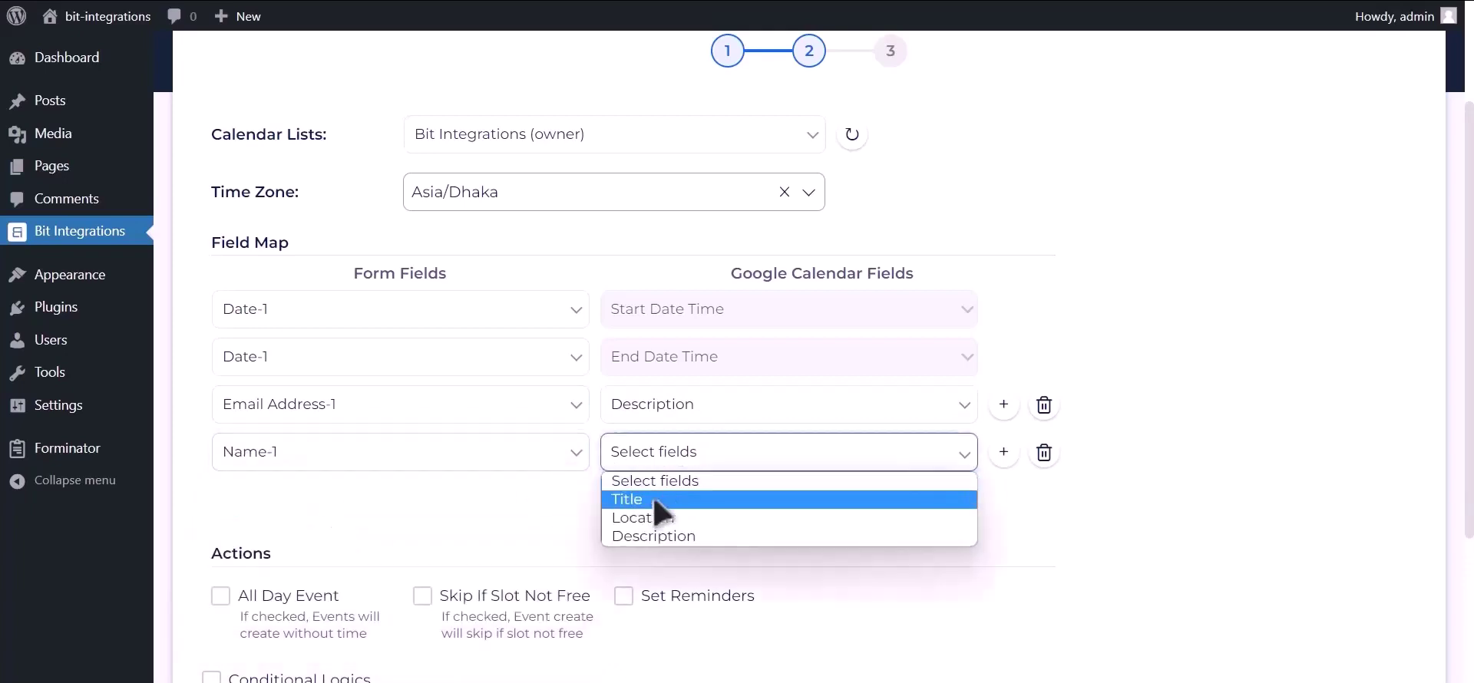
{"action": "left_click", "coordinate": [653, 500]}
- Map Phone Number-1 into the event Description
{"action": "left_click", "coordinate": [381, 519]}
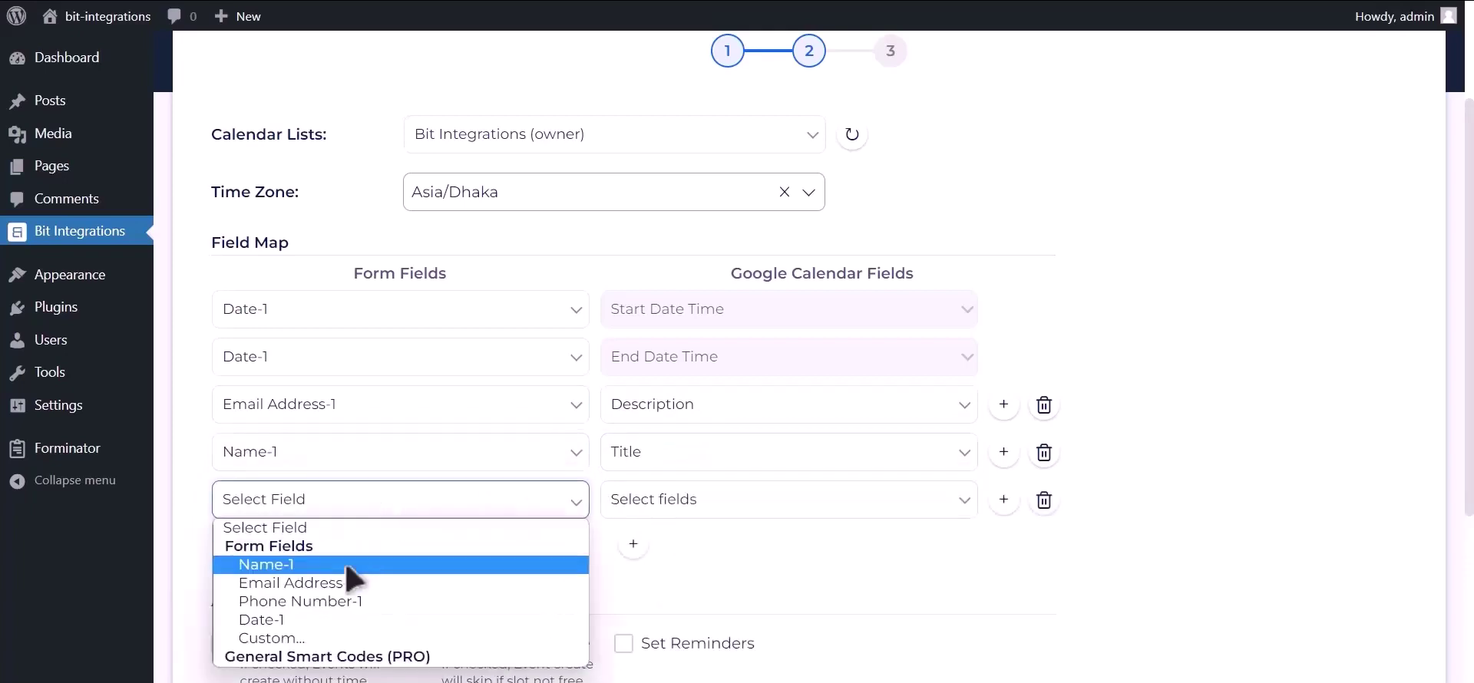
{"action": "left_click", "coordinate": [361, 603]}
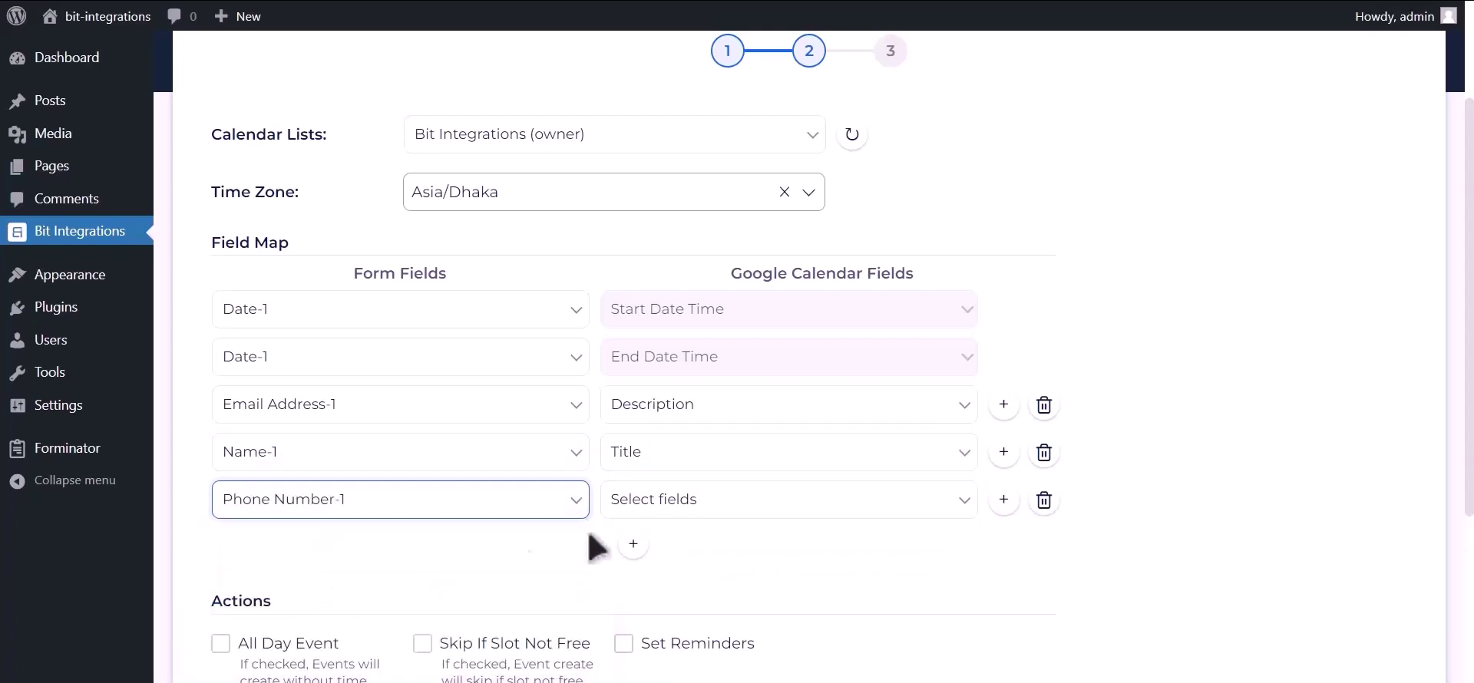
{"action": "left_click", "coordinate": [676, 506]}
{"action": "left_click", "coordinate": [658, 583]}
{"action": "scroll", "coordinate": [543, 488], "scroll_direction": "down", "scroll_amount": 2}
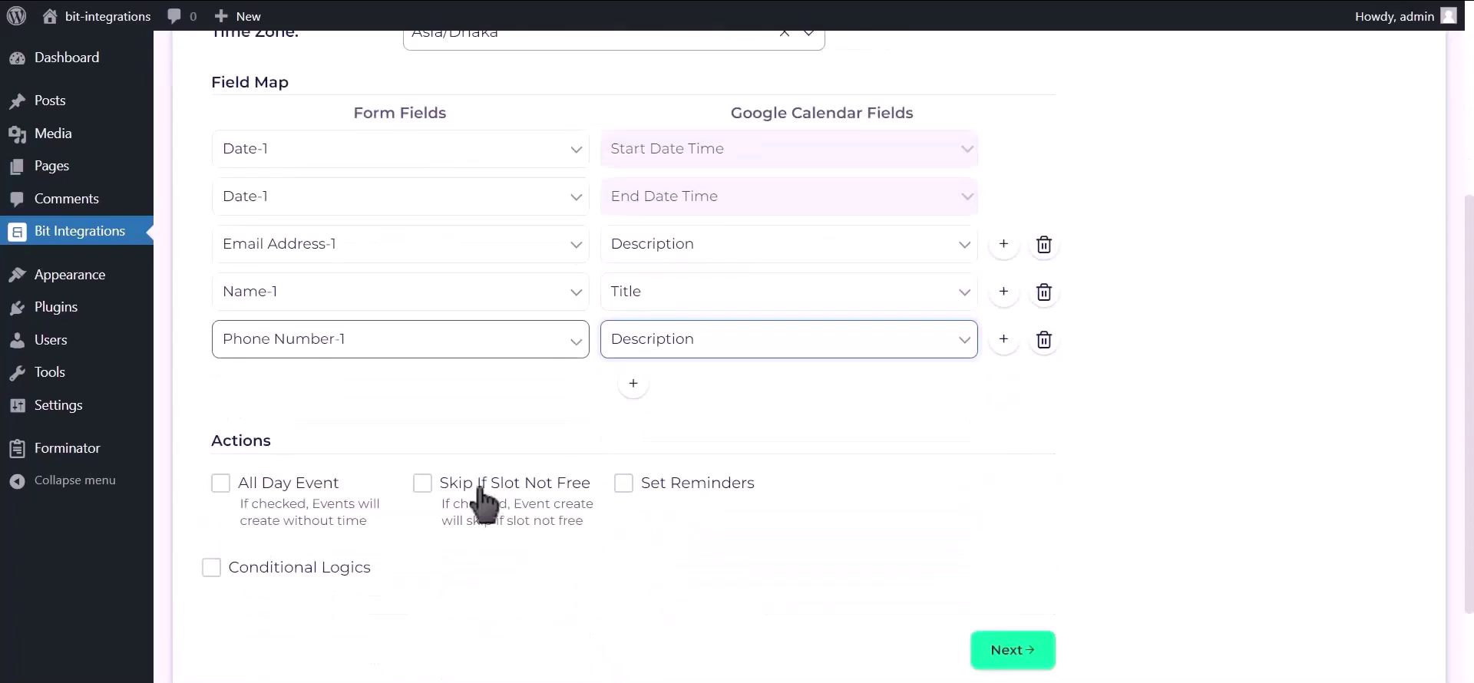
- Make events all-day, then finish and save the integration
{"action": "left_click", "coordinate": [283, 483]}
{"action": "scroll", "coordinate": [282, 484], "scroll_direction": "down", "scroll_amount": 2}
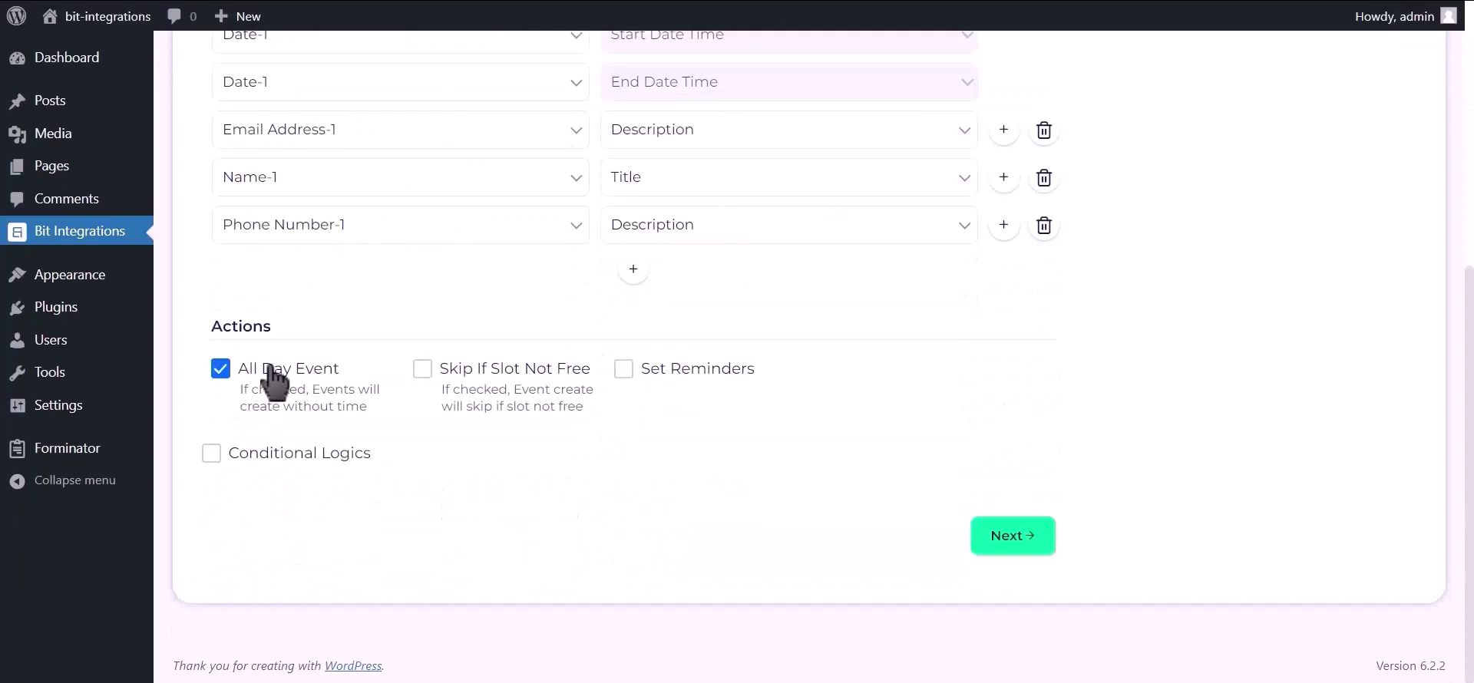
{"action": "left_click", "coordinate": [1011, 541]}
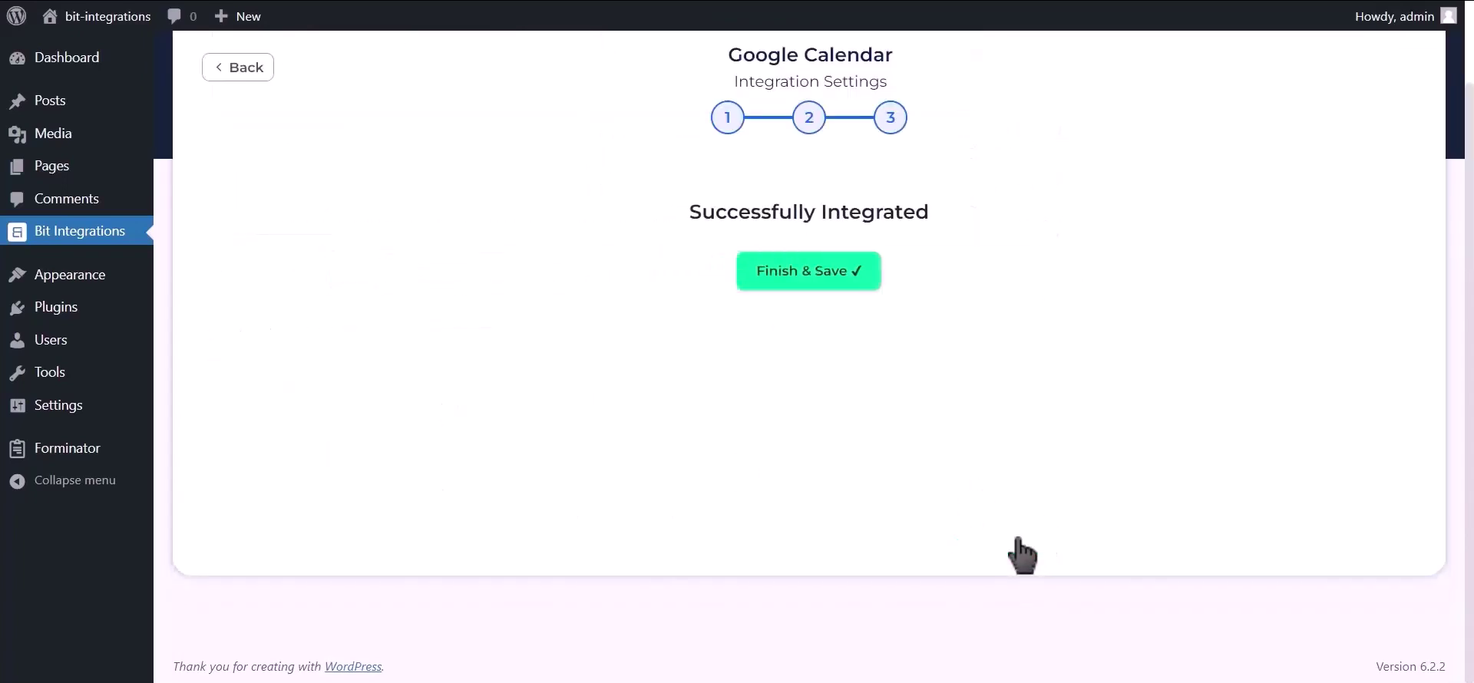
{"action": "left_click", "coordinate": [822, 285]}
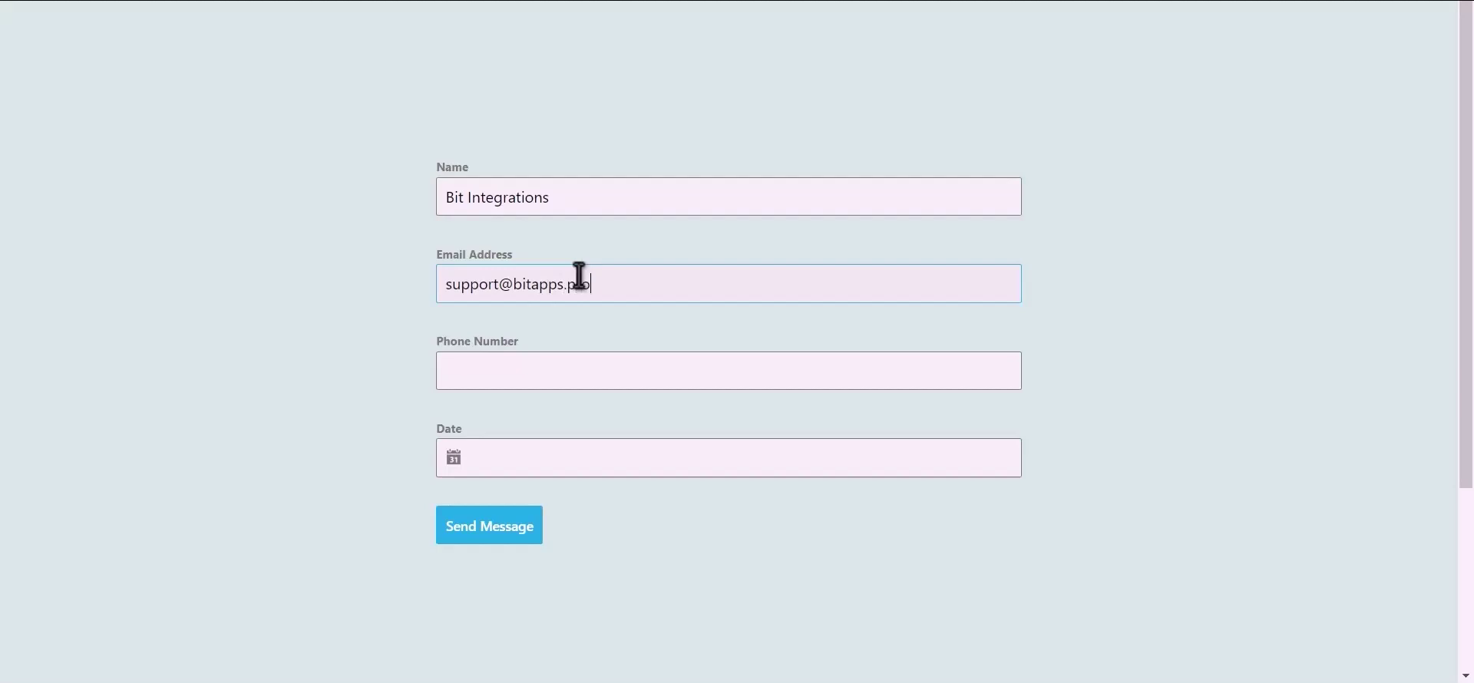
- Enter the phone number, pick June 13, 2023 as the date, and submit the contact form
{"action": "left_click", "coordinate": [558, 372]}
{"action": "left_click", "coordinate": [520, 456]}
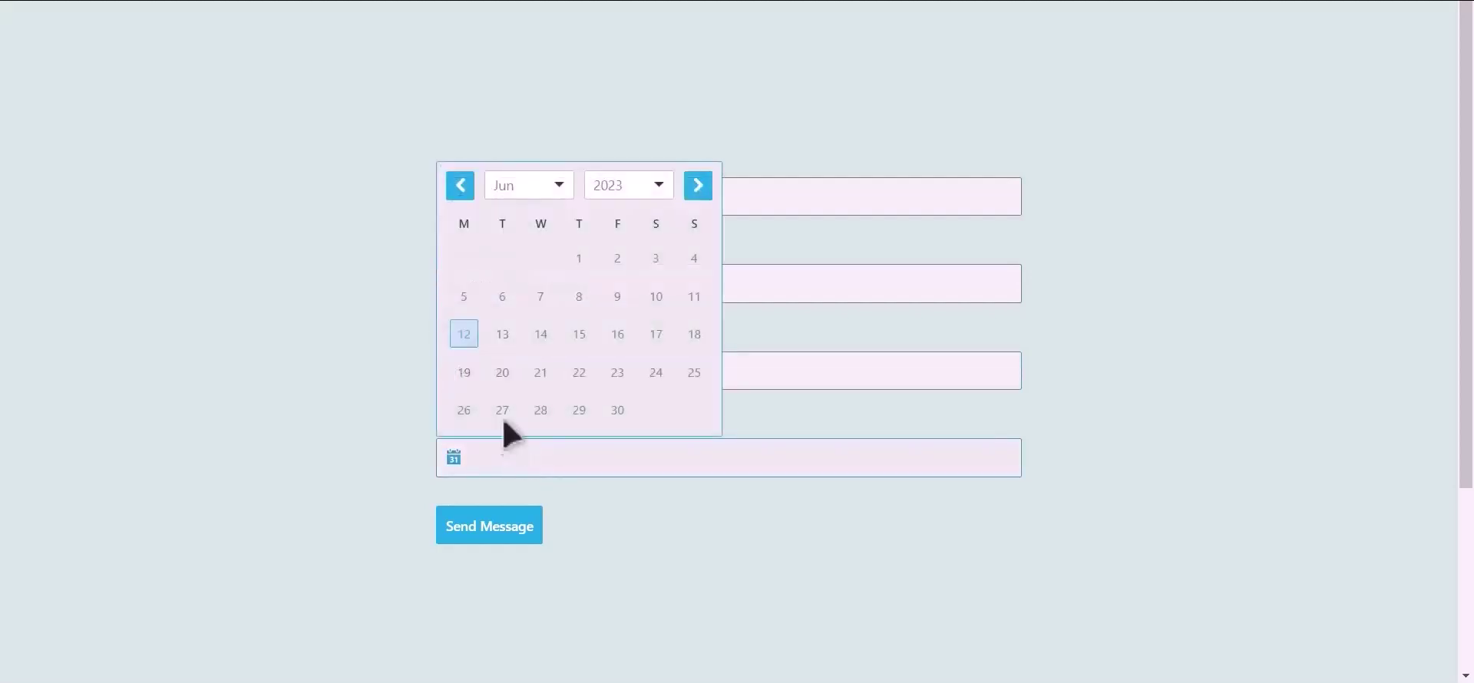
{"action": "left_click", "coordinate": [503, 334]}
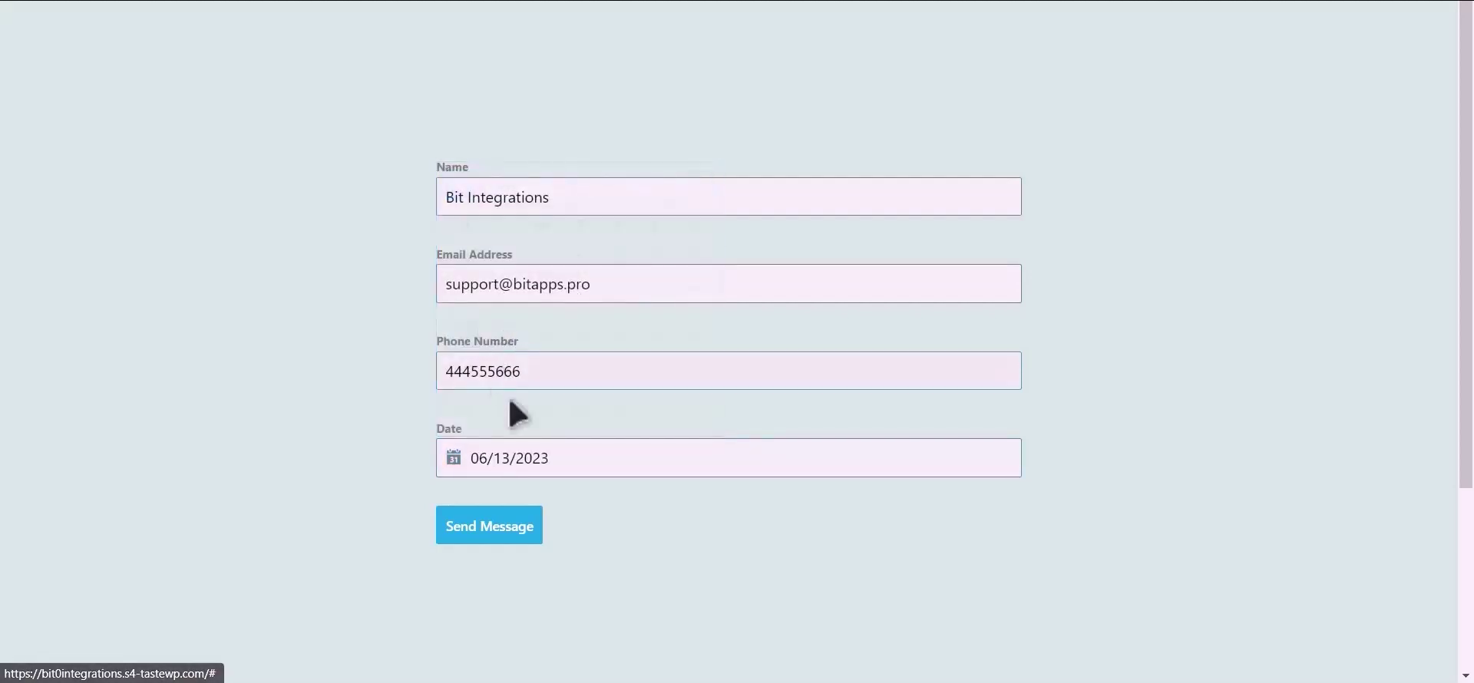
{"action": "left_click", "coordinate": [511, 529]}
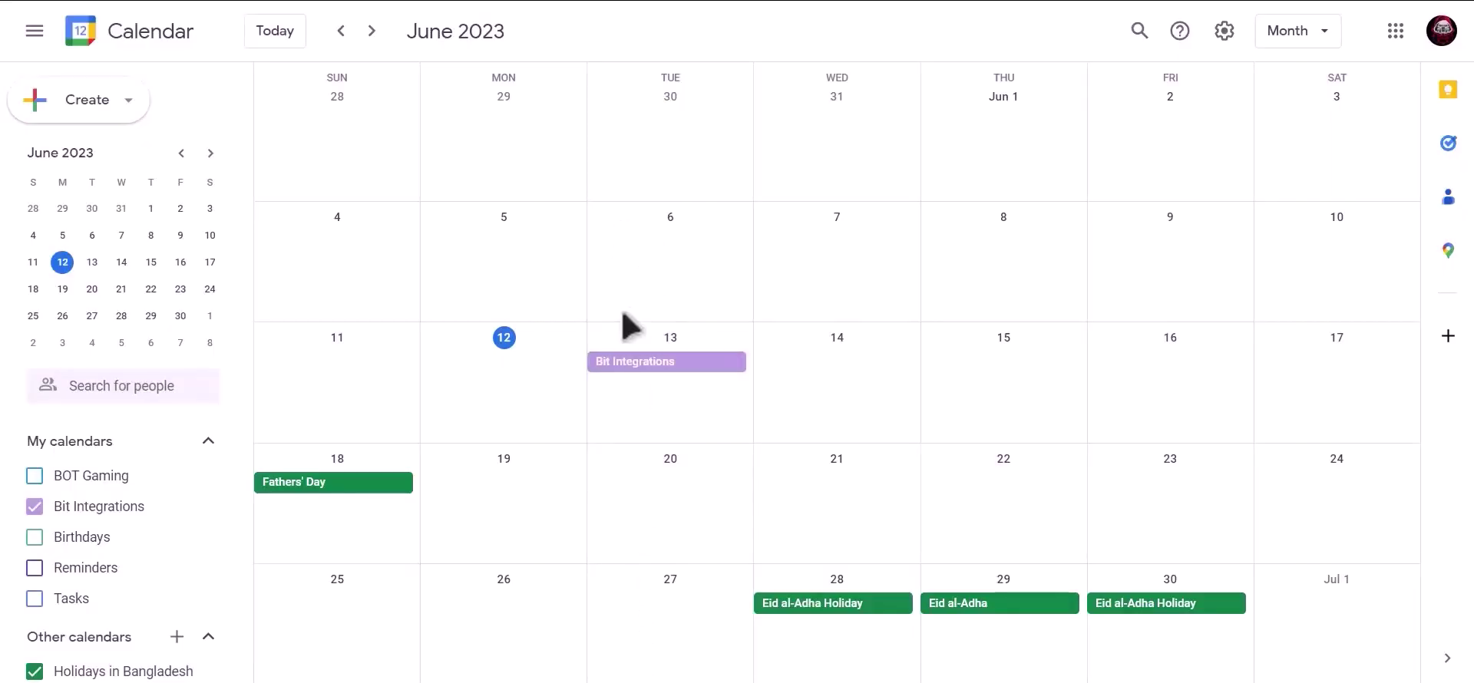
- Open the June 13 Bit Integrations event's details showing phone 444555666
{"action": "left_click", "coordinate": [721, 373]}
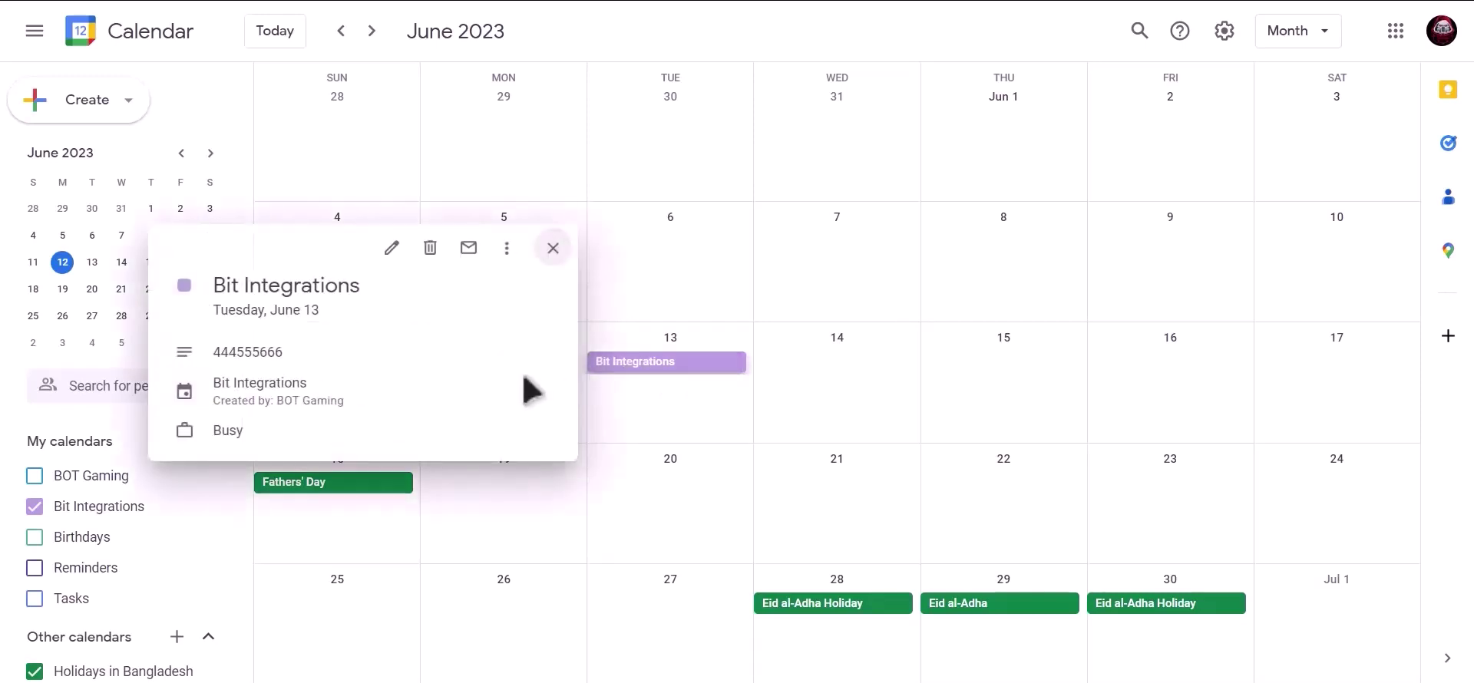